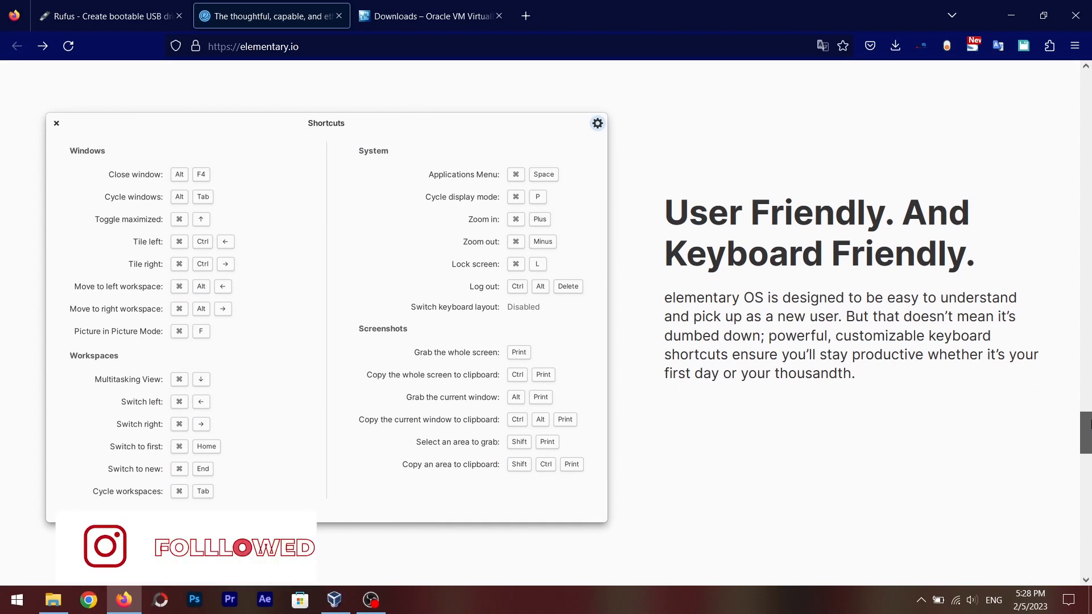
Set the pay-what-you-can amount to $0 on the elementary OS page and open the download dialog, then close it
{"action": "left_click_drag", "start_coordinate": [1089, 424], "coordinate": [1087, 81]}
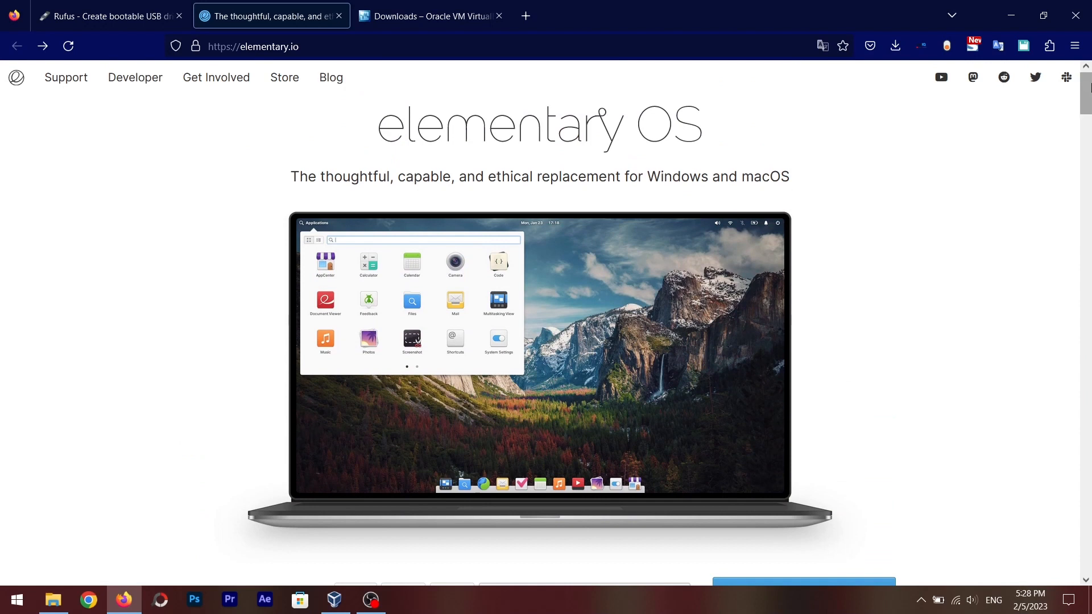
{"action": "mouse_move", "coordinate": [1089, 88]}
{"action": "left_mouse_down"}
{"action": "mouse_move", "coordinate": [1089, 101]}
{"action": "mouse_move", "coordinate": [1090, 87]}
{"action": "left_mouse_up"}
{"action": "left_click_drag", "start_coordinate": [1090, 86], "coordinate": [1090, 120]}
{"action": "left_click", "coordinate": [617, 398]}
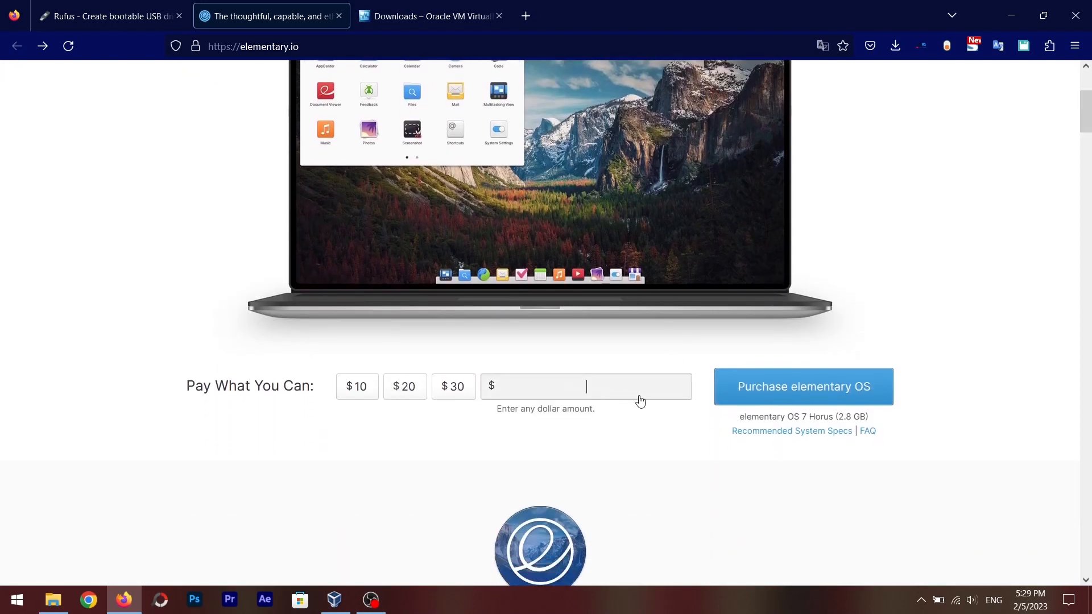
{"action": "type", "text": "0"}
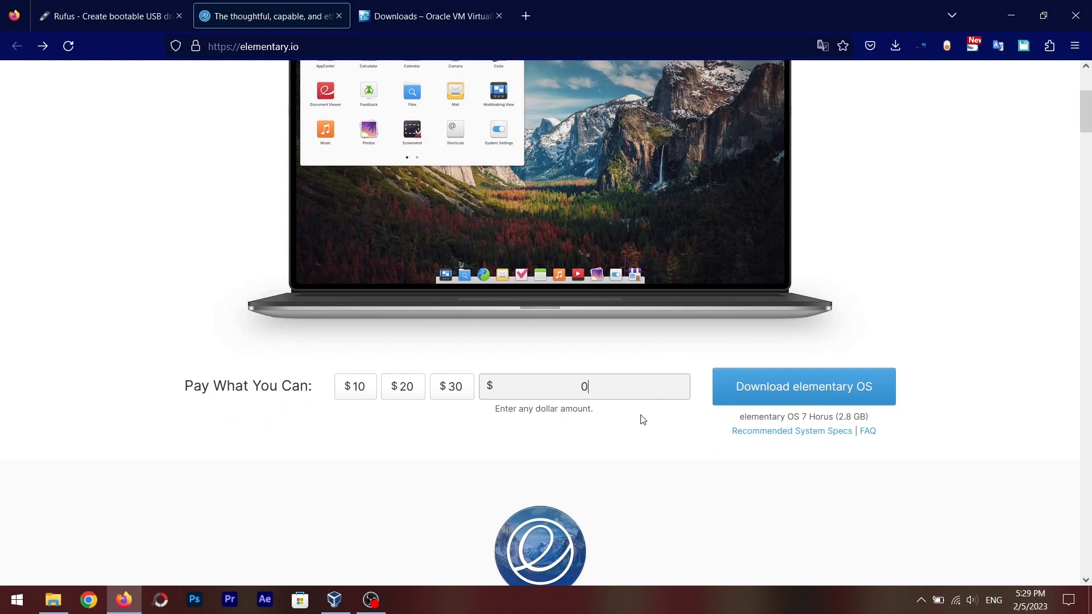
{"action": "left_click", "coordinate": [779, 392]}
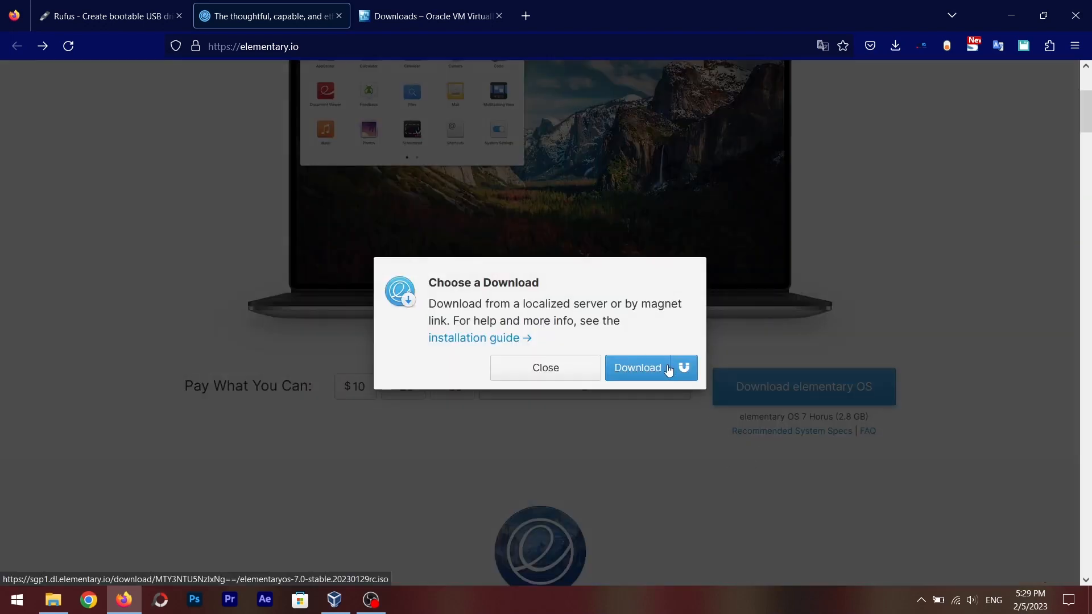
{"action": "left_click", "coordinate": [560, 366]}
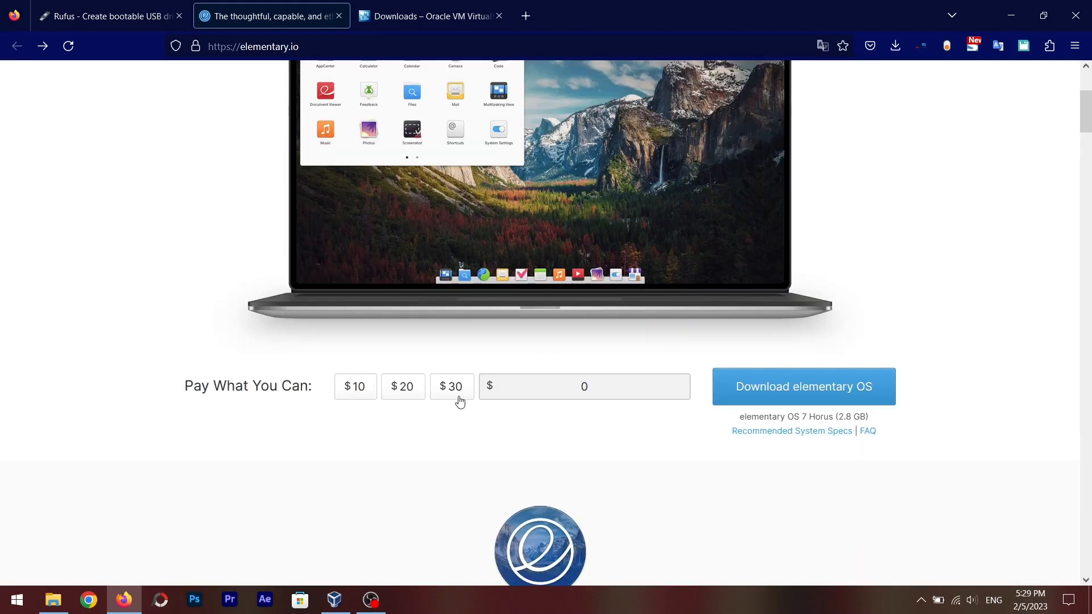
Try the $30, $20 and $10 preset amounts, then return to the custom $0 amount
{"action": "left_click", "coordinate": [458, 396]}
{"action": "left_click", "coordinate": [411, 394]}
{"action": "left_click", "coordinate": [358, 390]}
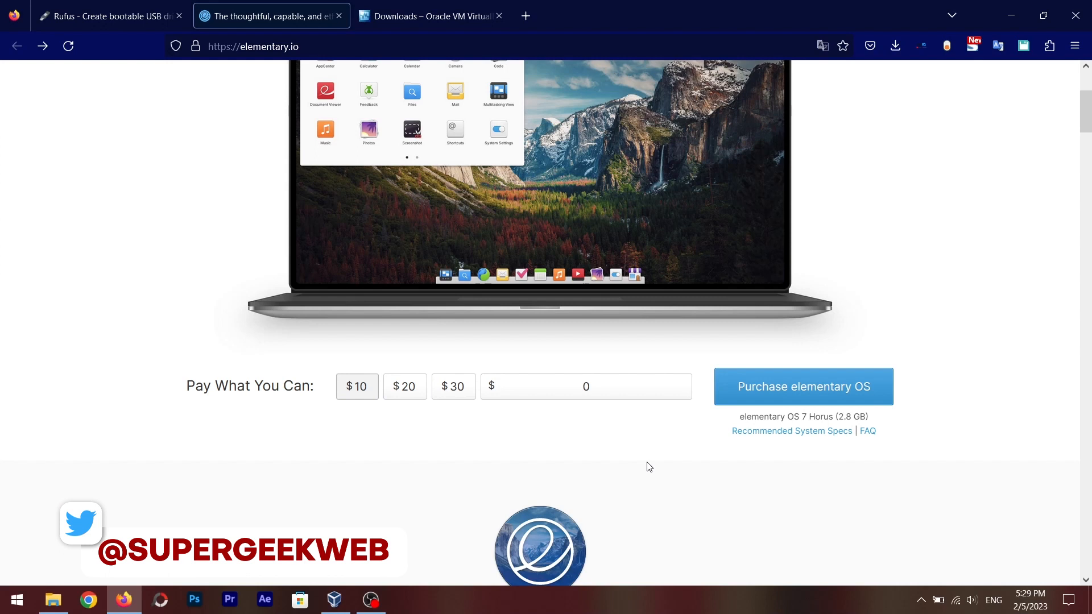
{"action": "left_click", "coordinate": [415, 391]}
{"action": "left_click", "coordinate": [447, 391]}
{"action": "left_click", "coordinate": [354, 390]}
{"action": "left_click", "coordinate": [605, 387]}
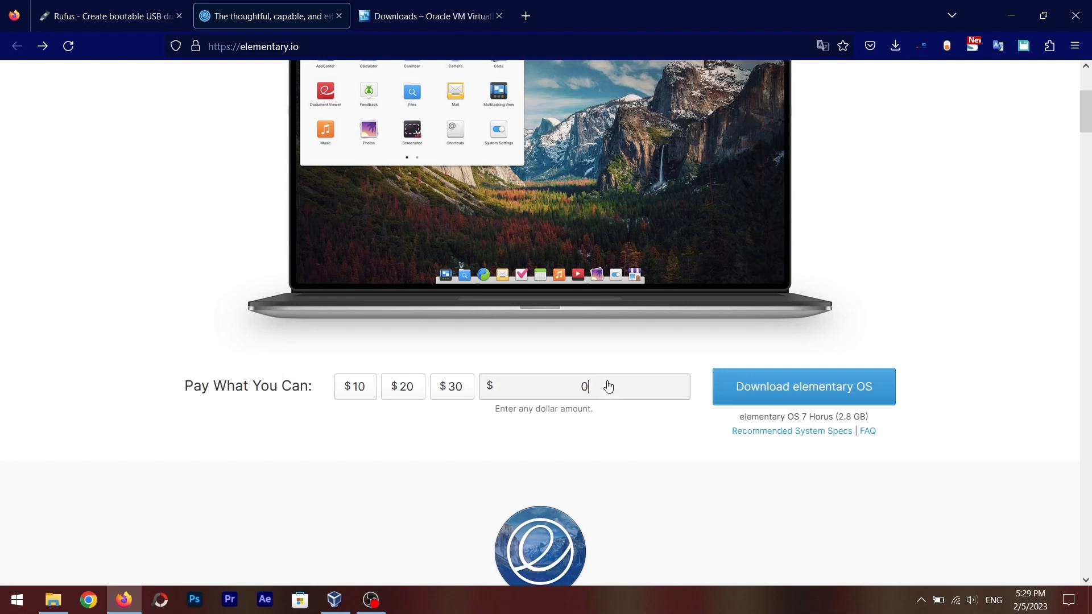
{"action": "left_click", "coordinate": [611, 399]}
Launch VirtualBox Manager and minimize the browser behind it
{"action": "left_click", "coordinate": [445, 16]}
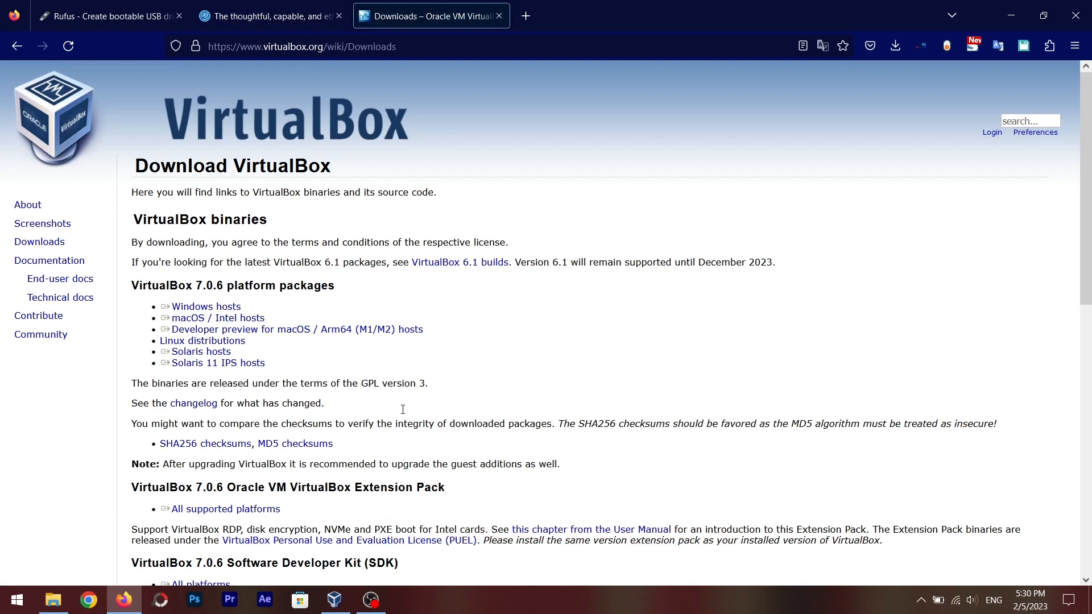
{"action": "left_click", "coordinate": [334, 602]}
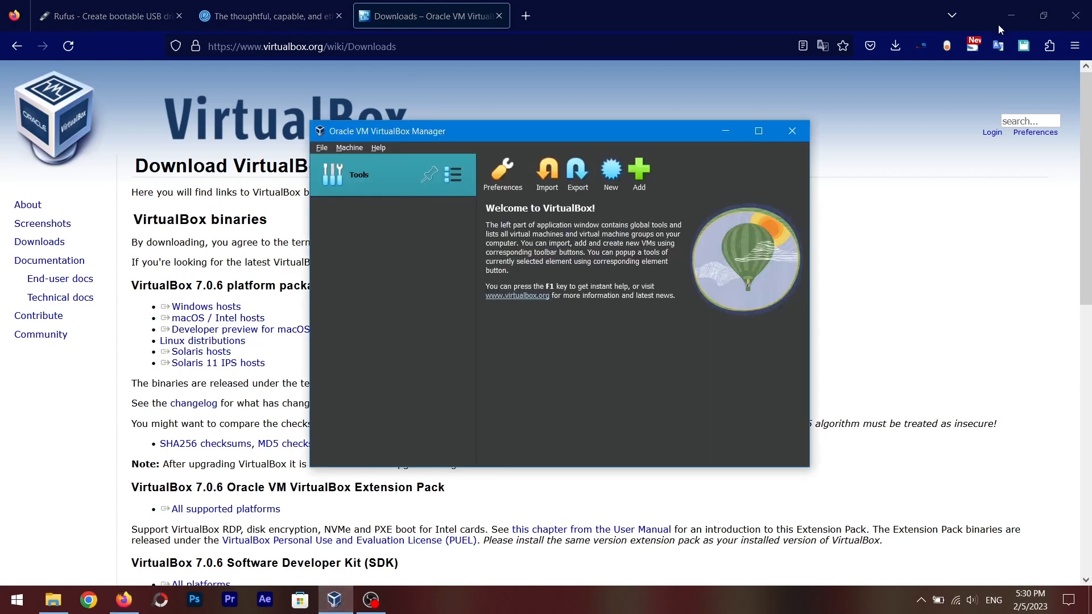
{"action": "left_click", "coordinate": [1004, 25]}
{"action": "left_click_drag", "start_coordinate": [622, 132], "coordinate": [595, 125]}
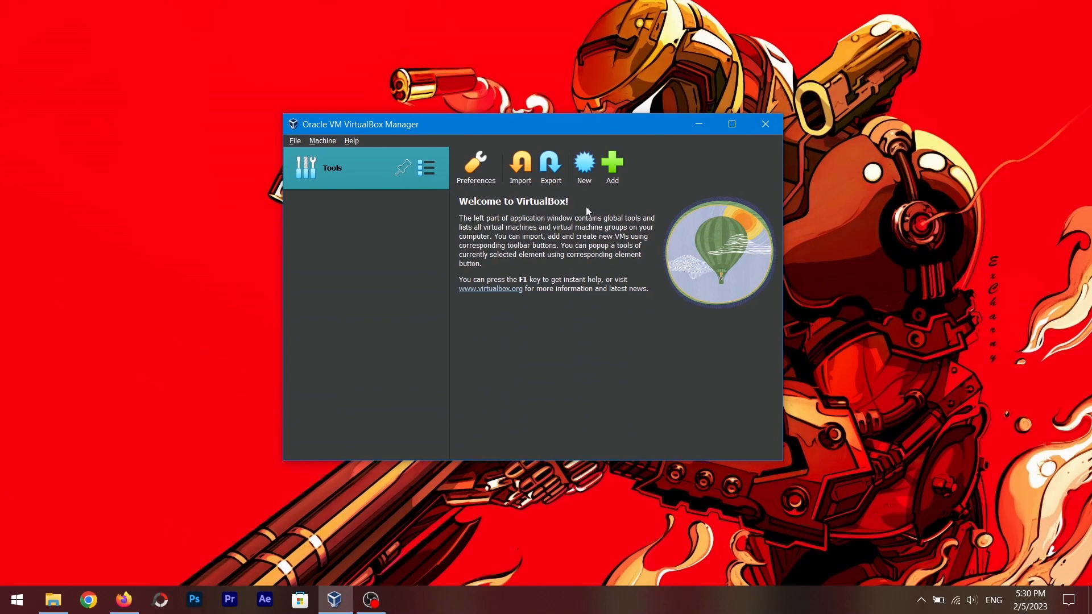
Start a new virtual machine and attach the elementaryos-7.0-stable.20230129rc.iso image from Downloads
{"action": "left_click", "coordinate": [584, 166]}
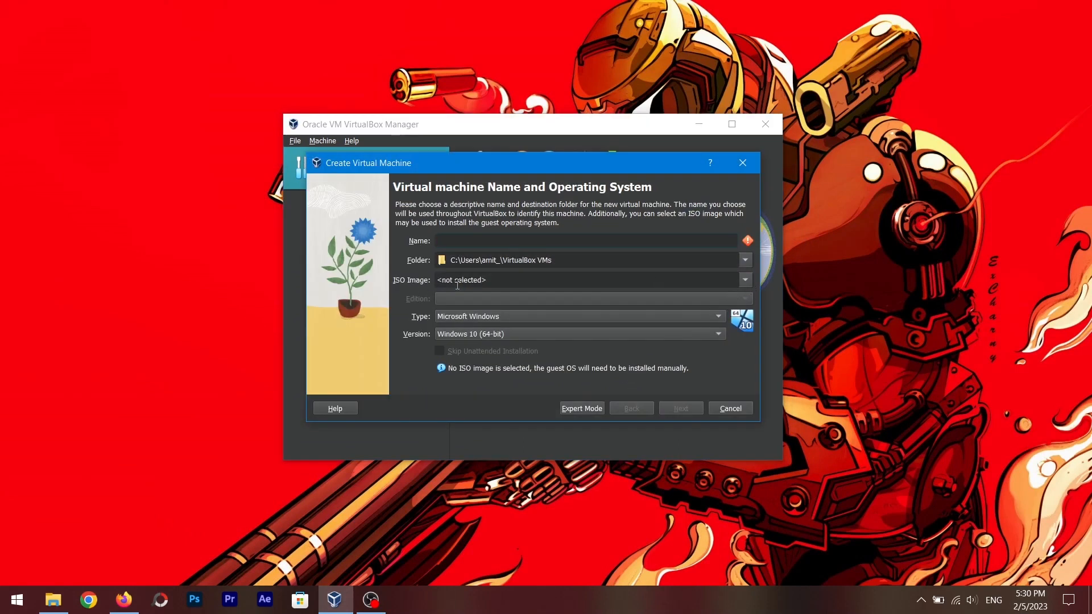
{"action": "left_click", "coordinate": [745, 280]}
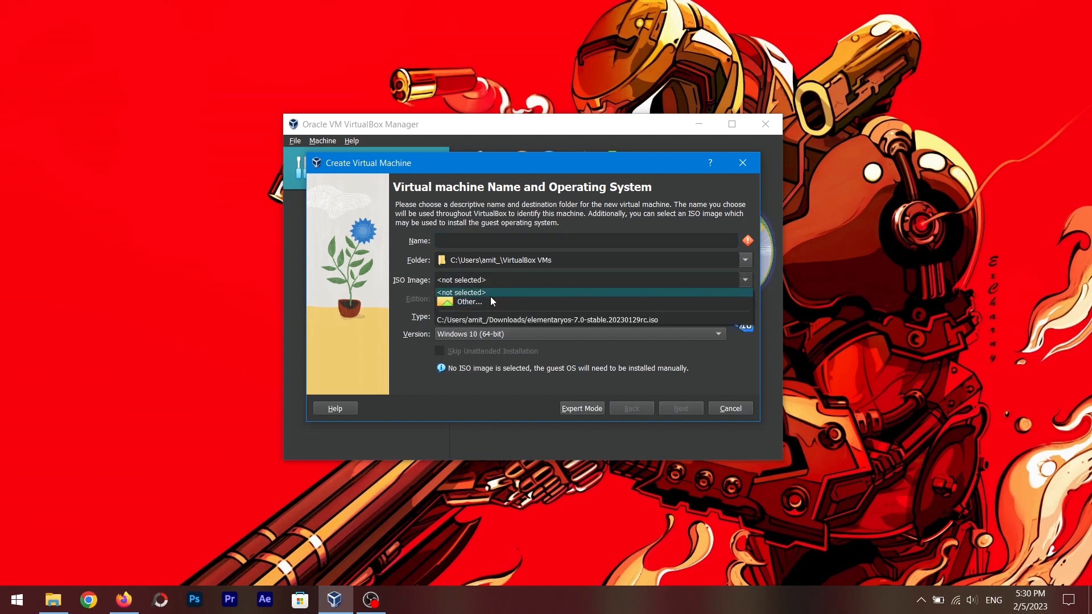
{"action": "left_click", "coordinate": [462, 302]}
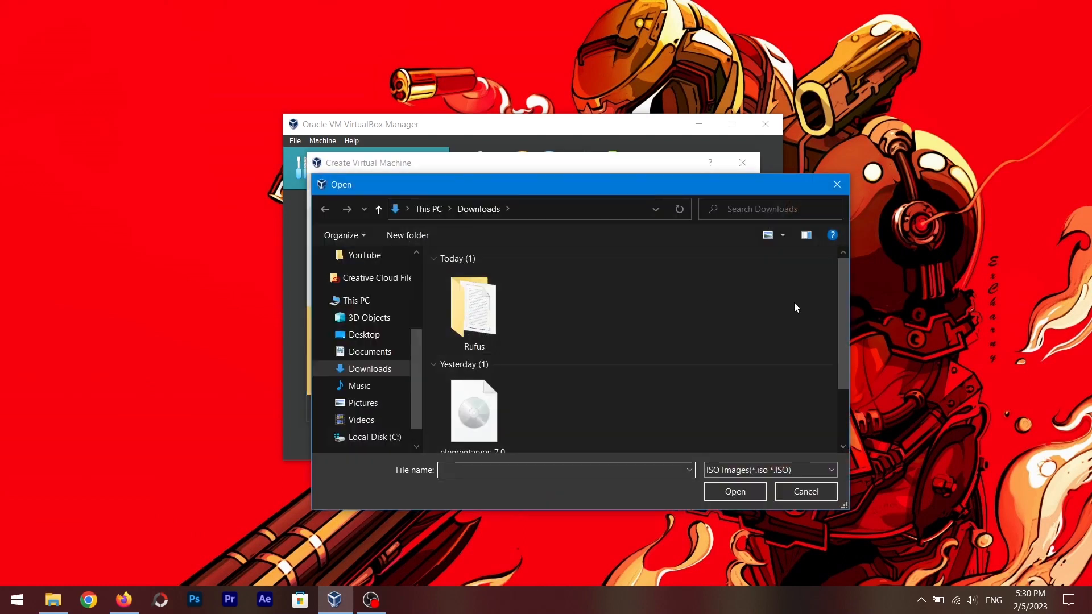
{"action": "left_click", "coordinate": [474, 386]}
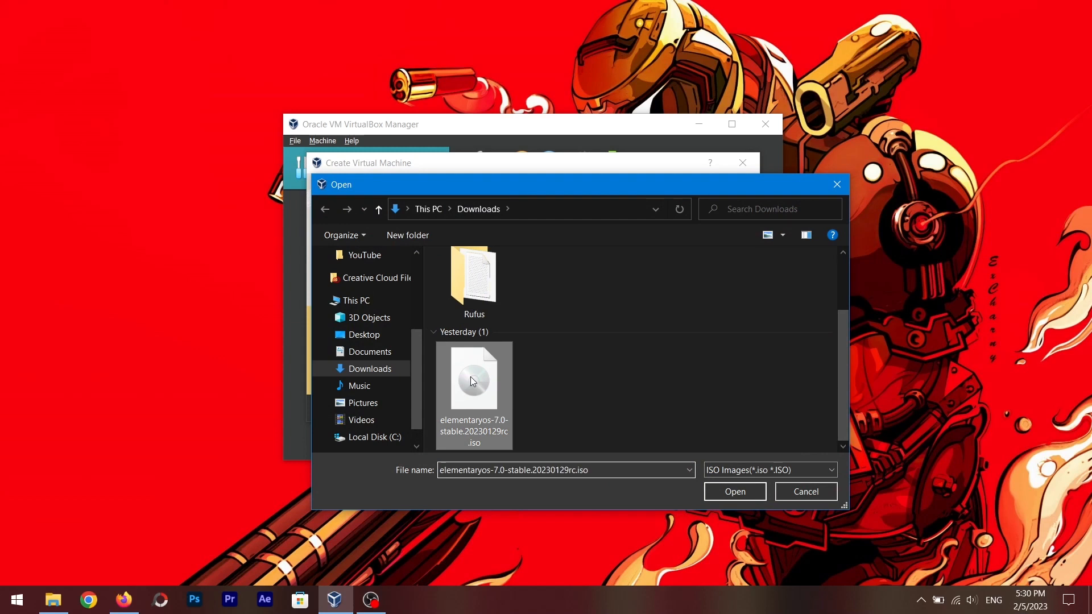
{"action": "left_click", "coordinate": [736, 491]}
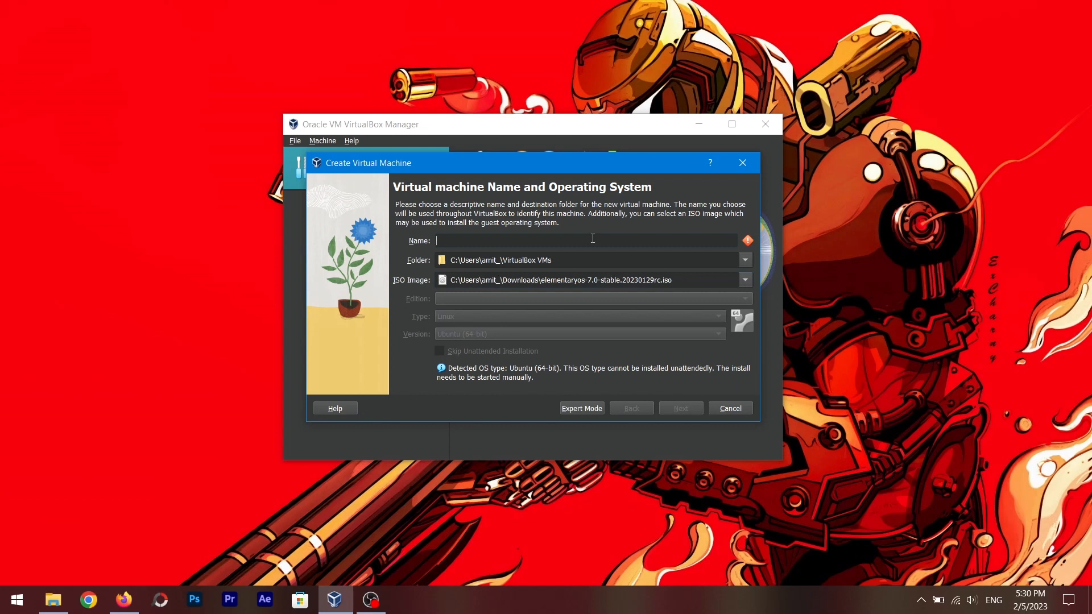
Name the machine Elementry os and finish the wizard keeping the default hardware and disk settings
{"action": "type", "text": "Elementry os"}
{"action": "left_click", "coordinate": [687, 410]}
{"action": "left_click", "coordinate": [689, 410]}
{"action": "left_click", "coordinate": [689, 409]}
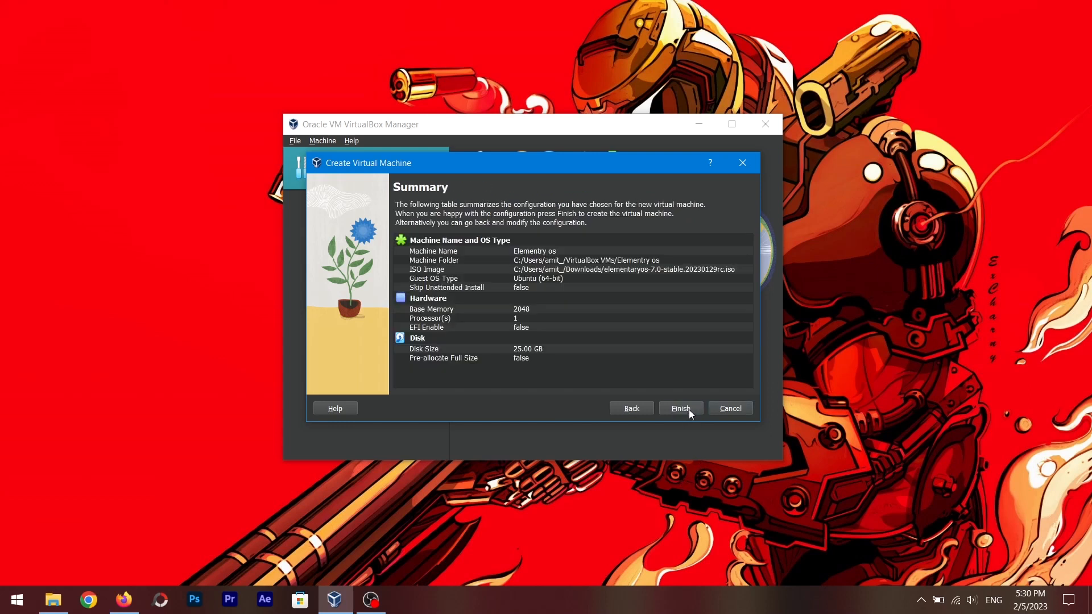
{"action": "left_click", "coordinate": [690, 408]}
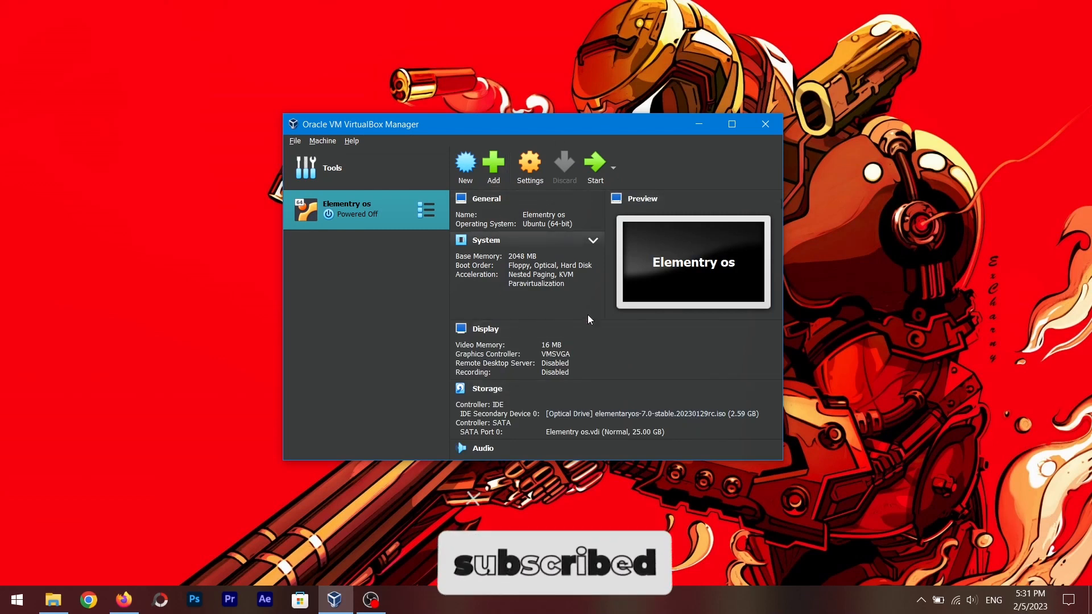
Start the Elementry os virtual machine
{"action": "left_click", "coordinate": [593, 240]}
{"action": "left_click", "coordinate": [593, 174]}
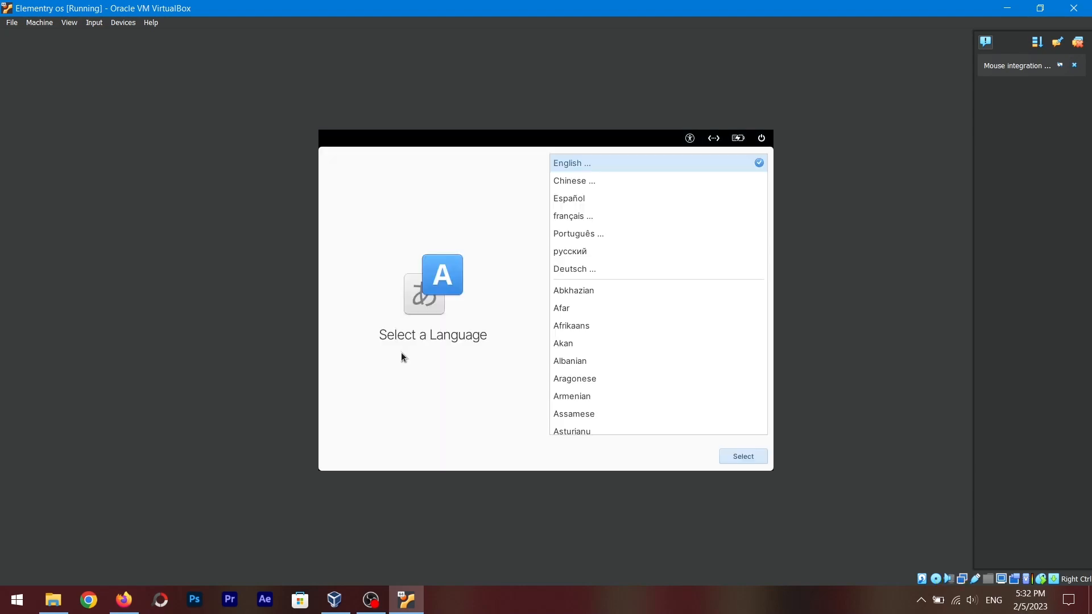
Choose English as the installer language
{"action": "left_click", "coordinate": [1077, 43]}
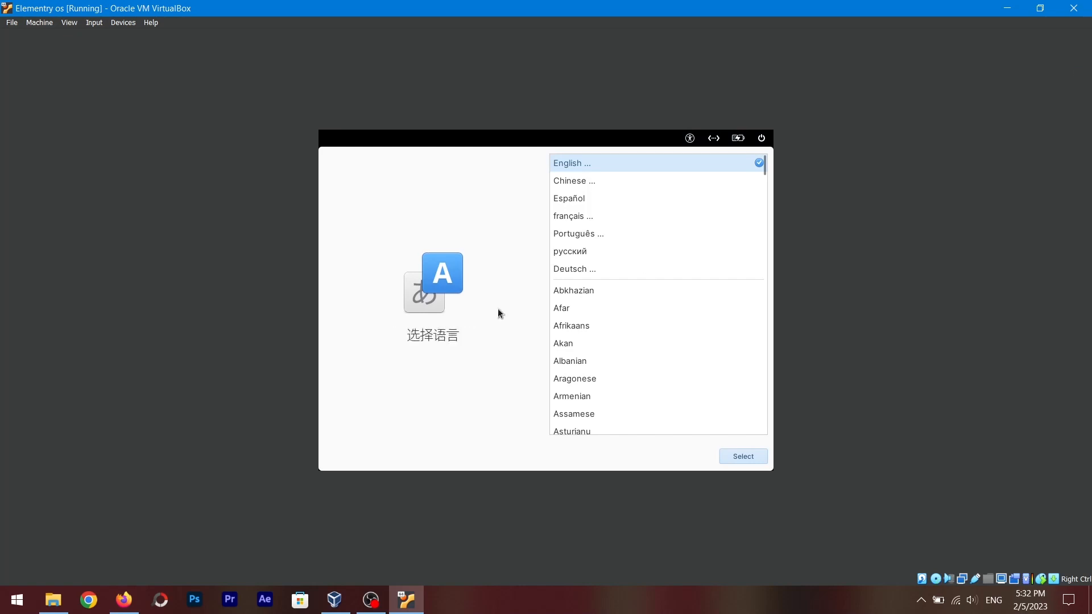
{"action": "left_click", "coordinate": [745, 458]}
{"action": "left_click", "coordinate": [747, 457]}
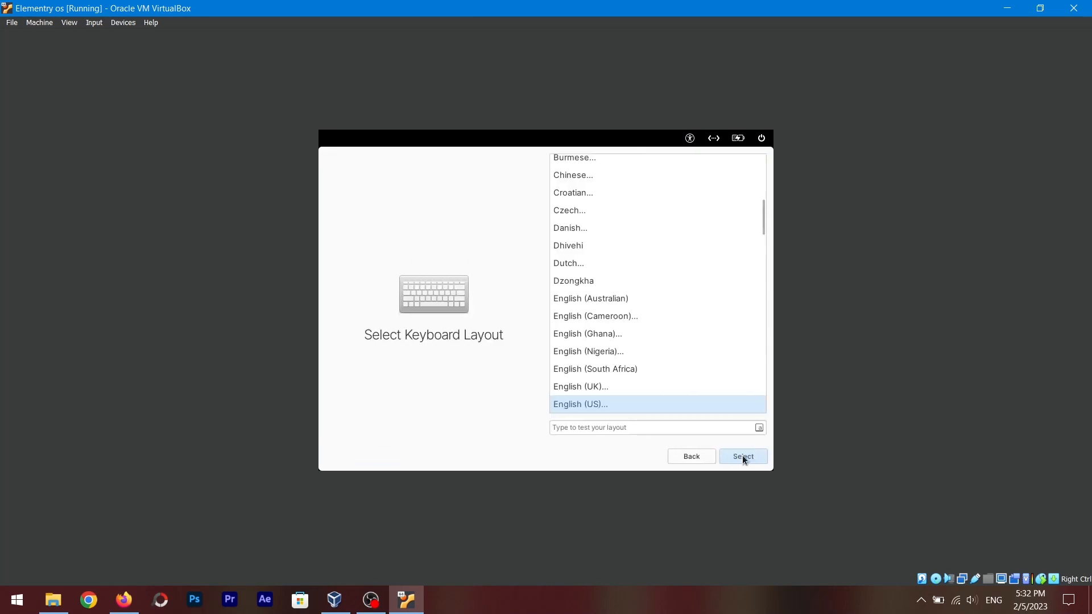
Select the English (US) keyboard layout with the Default variant
{"action": "left_click", "coordinate": [752, 461]}
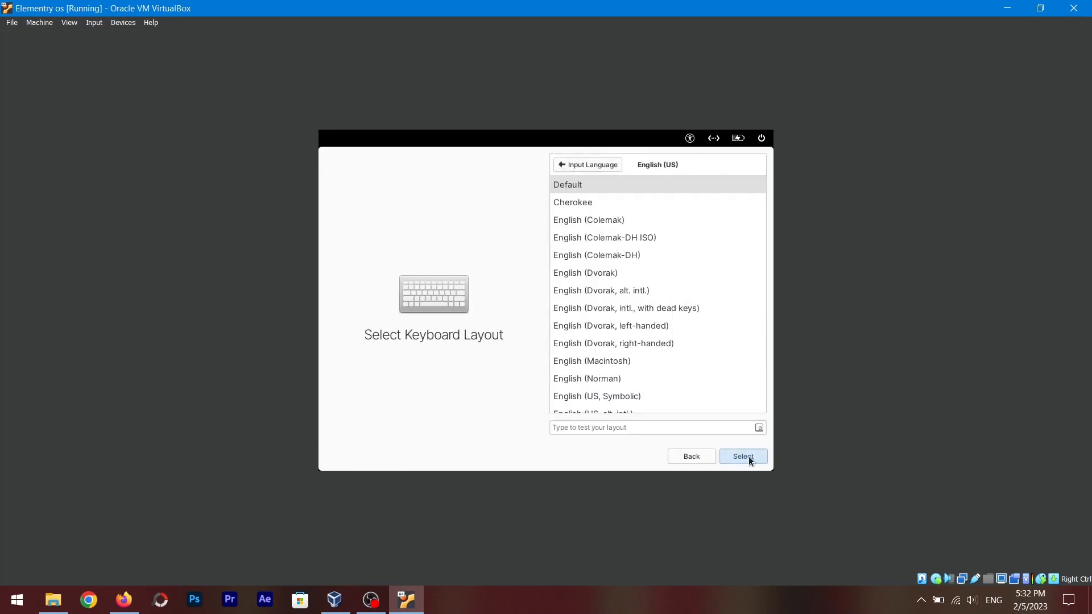
{"action": "left_click", "coordinate": [750, 457]}
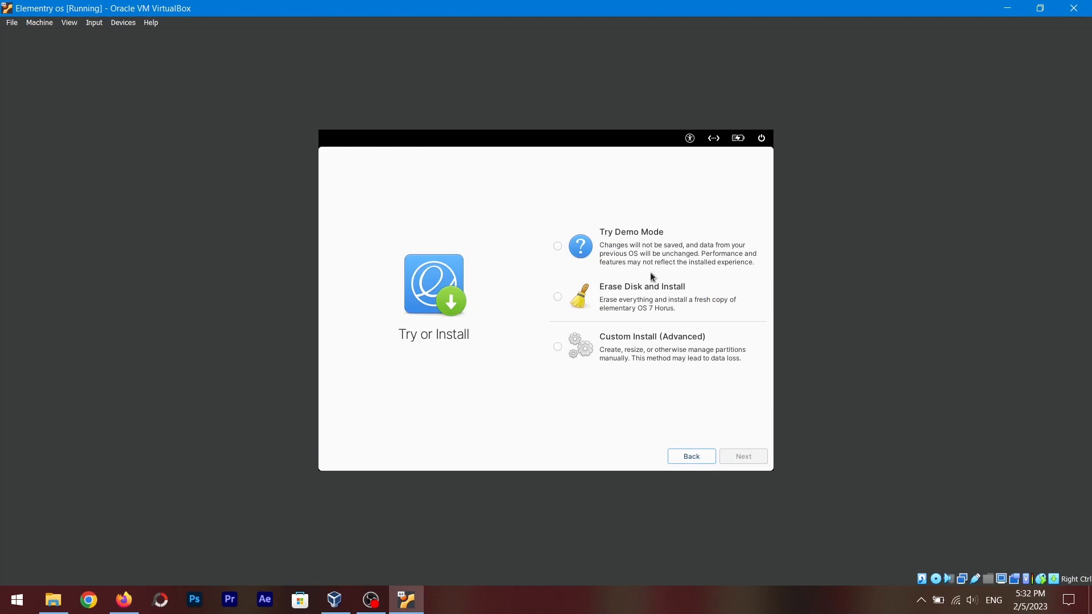
Choose Erase Disk and Install and proceed past the virtual machine warning with Install Anyway
{"action": "left_click", "coordinate": [558, 298]}
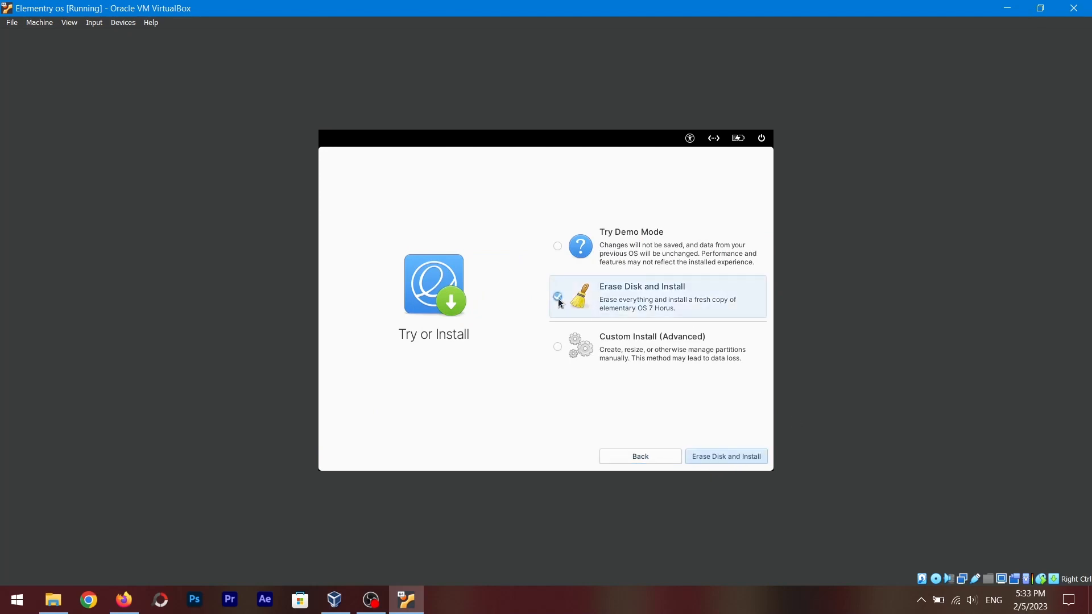
{"action": "left_click", "coordinate": [723, 458]}
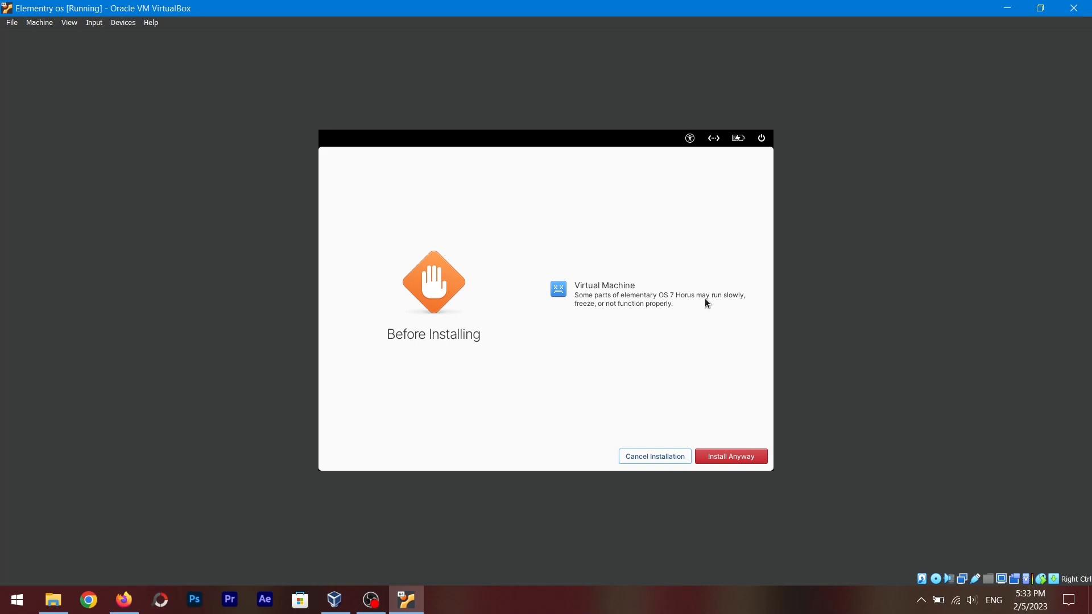
{"action": "left_click", "coordinate": [739, 457]}
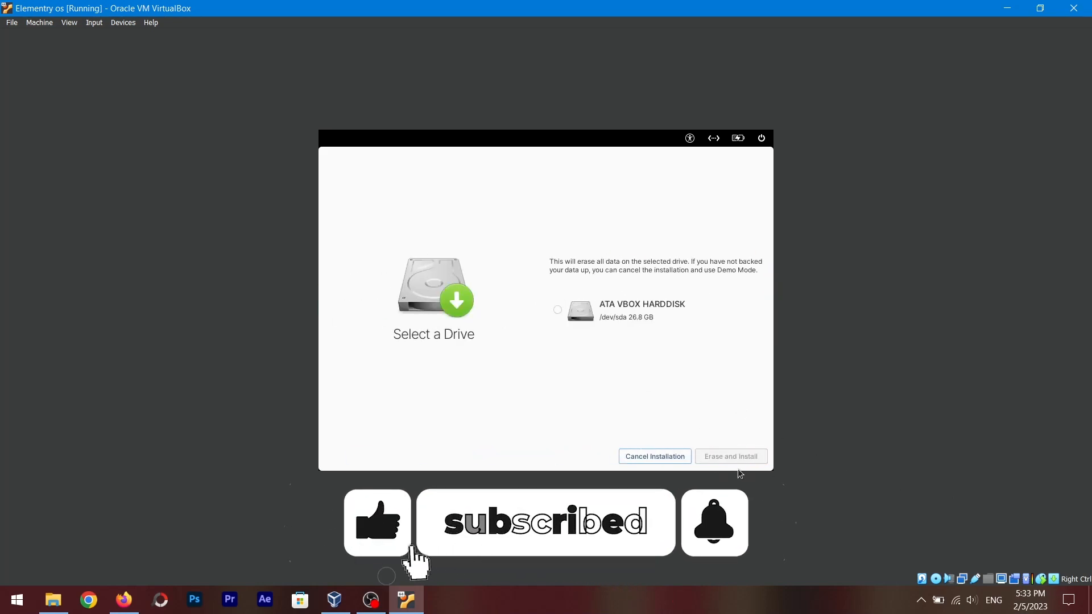
Select the ATA VBOX HARDDISK drive, erase and install, and skip drive encryption
{"action": "left_click", "coordinate": [626, 310]}
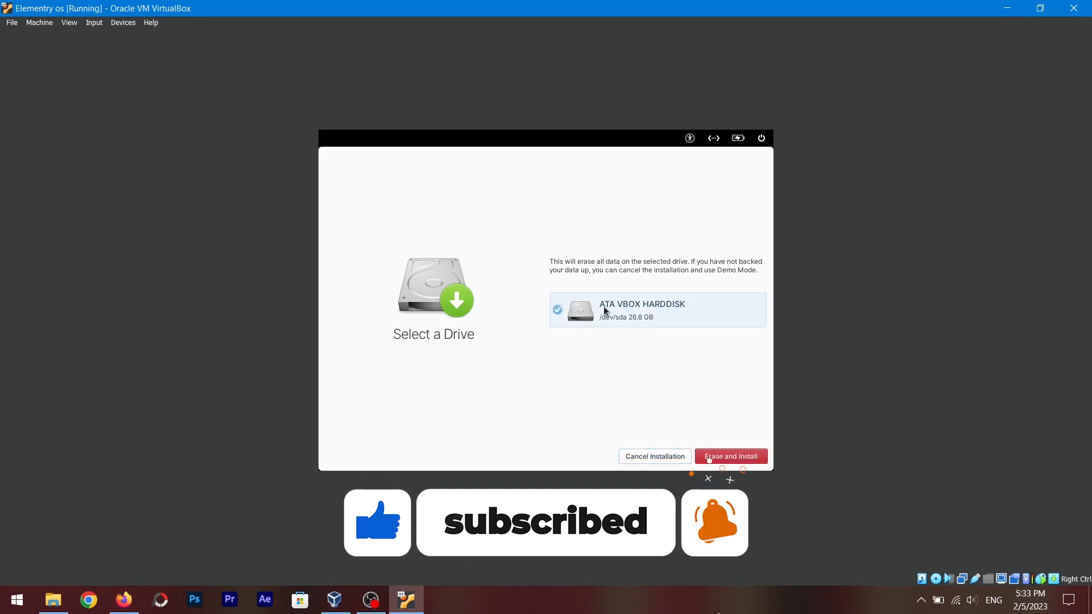
{"action": "left_click", "coordinate": [743, 457]}
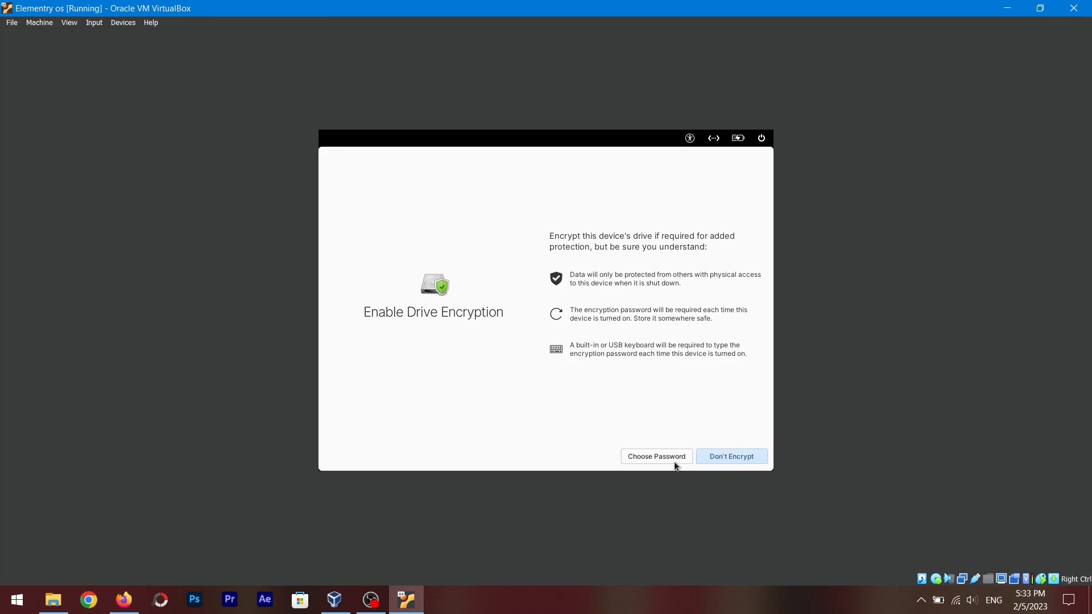
{"action": "left_click", "coordinate": [742, 455]}
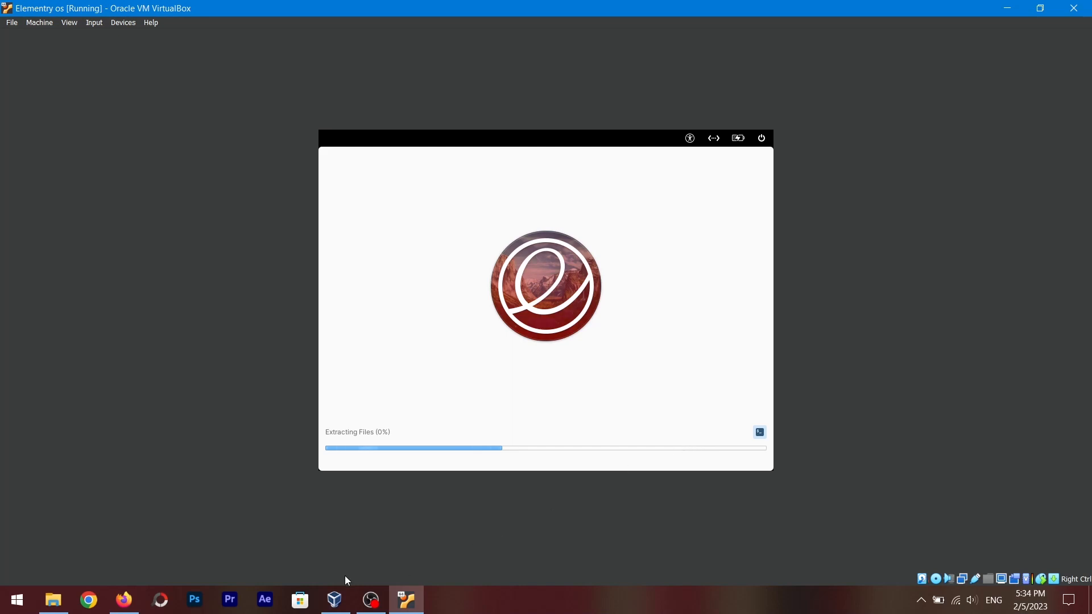
Switch to the browser's Rufus page, download Rufus 3.21 Portable and launch it
{"action": "left_click", "coordinate": [122, 600]}
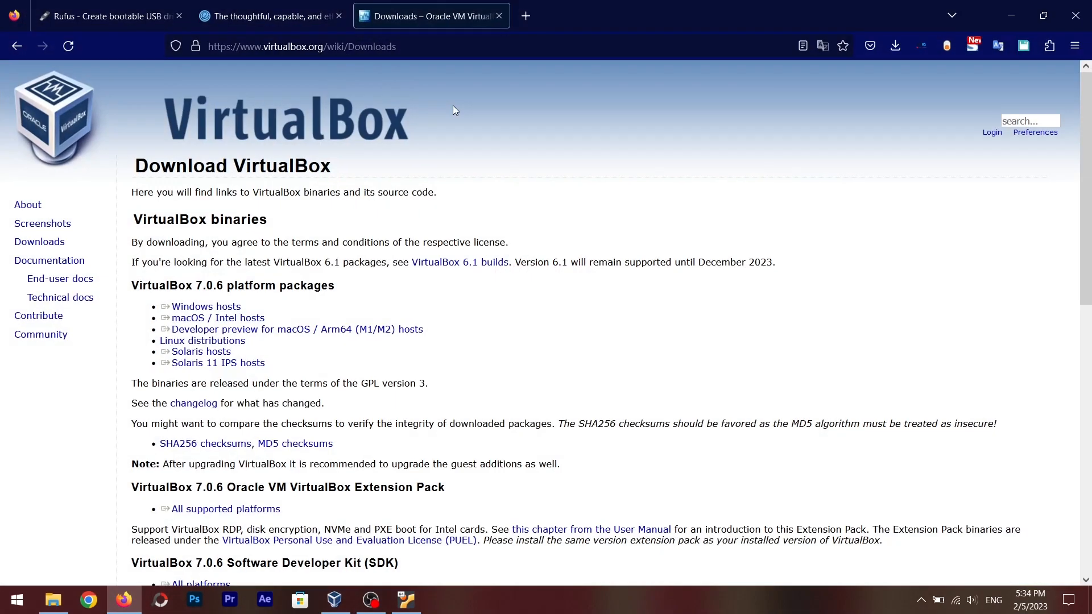
{"action": "left_click", "coordinate": [123, 4]}
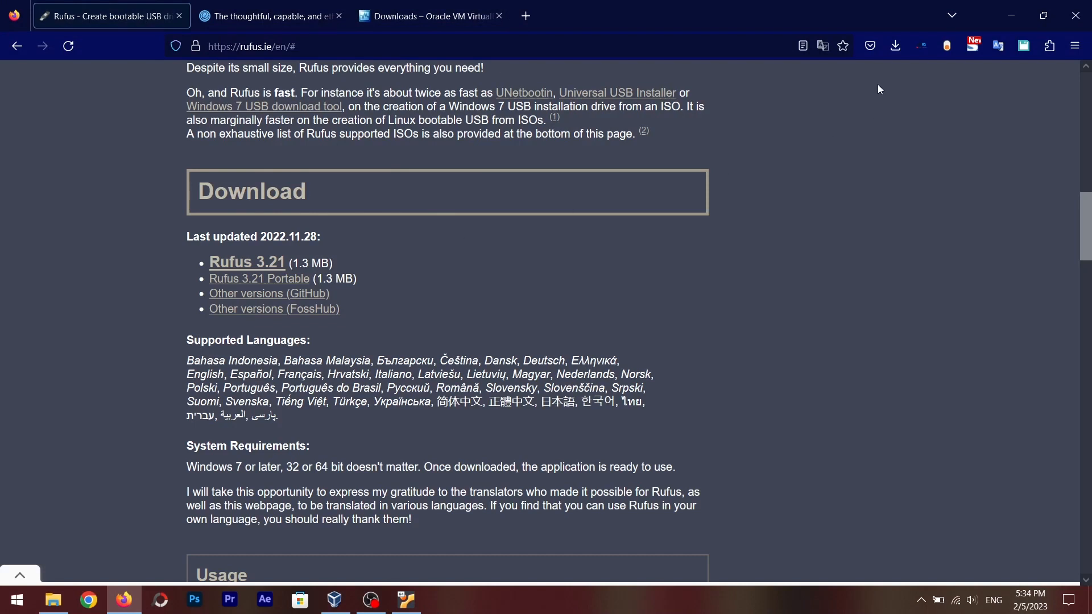
{"action": "left_click", "coordinate": [897, 47]}
{"action": "left_click", "coordinate": [957, 134]}
{"action": "mouse_move", "coordinate": [1082, 220]}
{"action": "left_mouse_down"}
{"action": "mouse_move", "coordinate": [1087, 93]}
{"action": "mouse_move", "coordinate": [1069, 214]}
{"action": "left_mouse_up"}
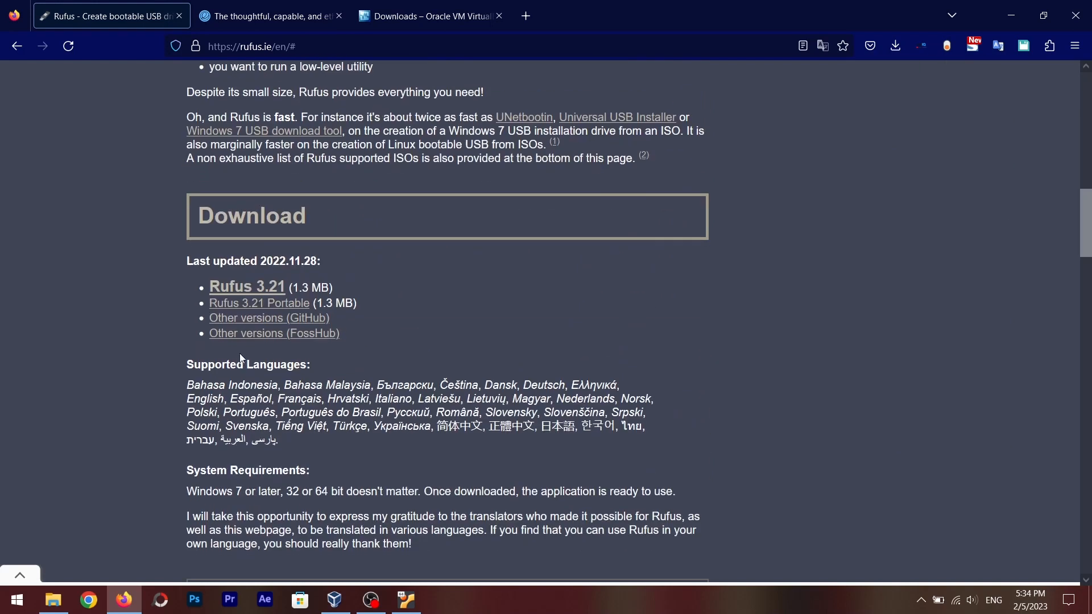
{"action": "left_click", "coordinate": [270, 308]}
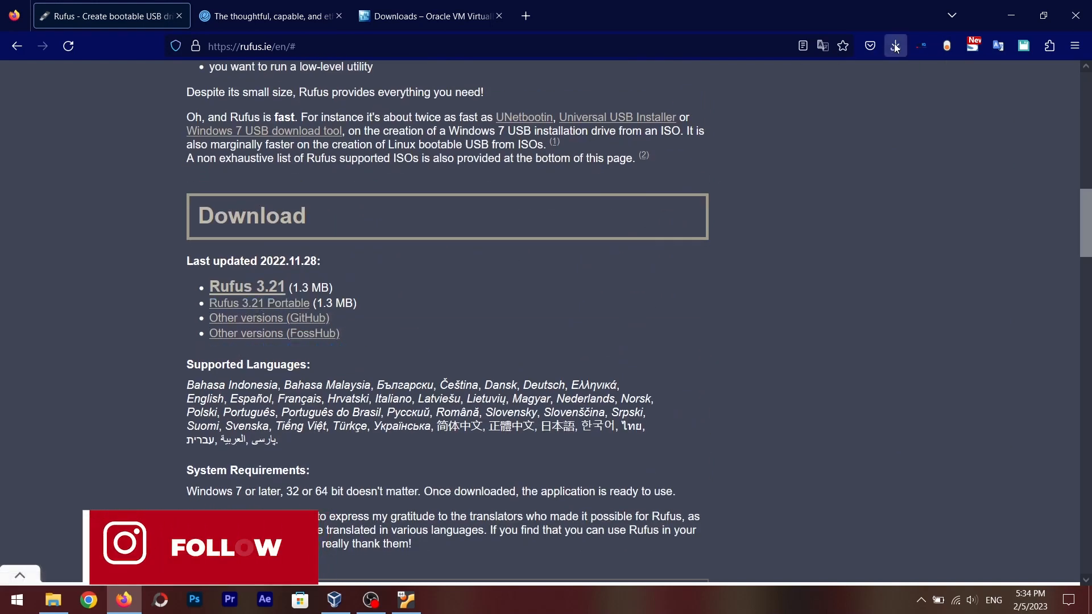
{"action": "left_click", "coordinate": [738, 89]}
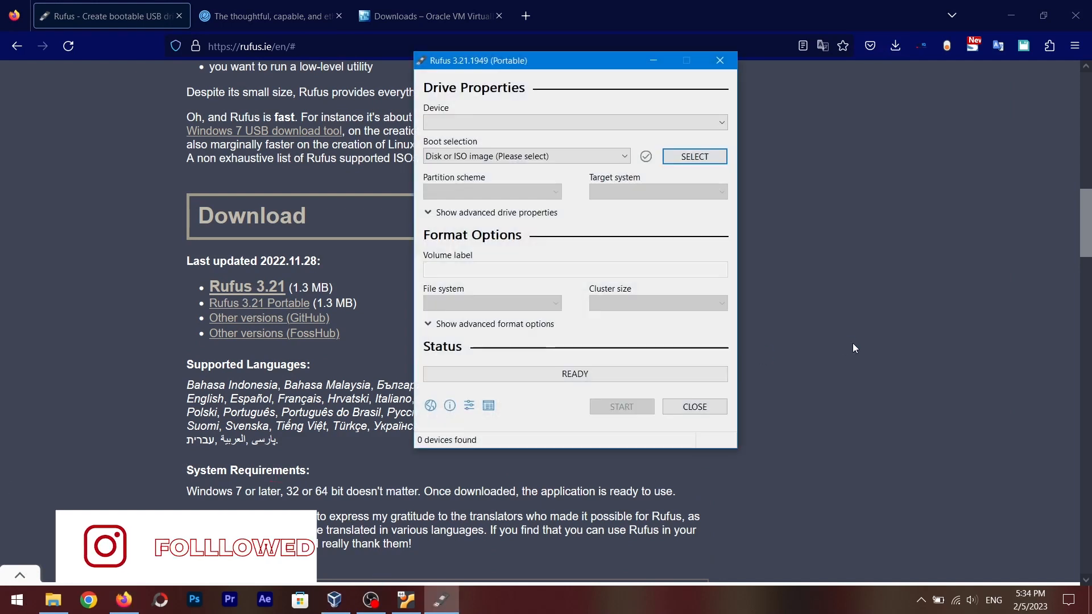
{"action": "left_click_drag", "start_coordinate": [598, 67], "coordinate": [590, 94]}
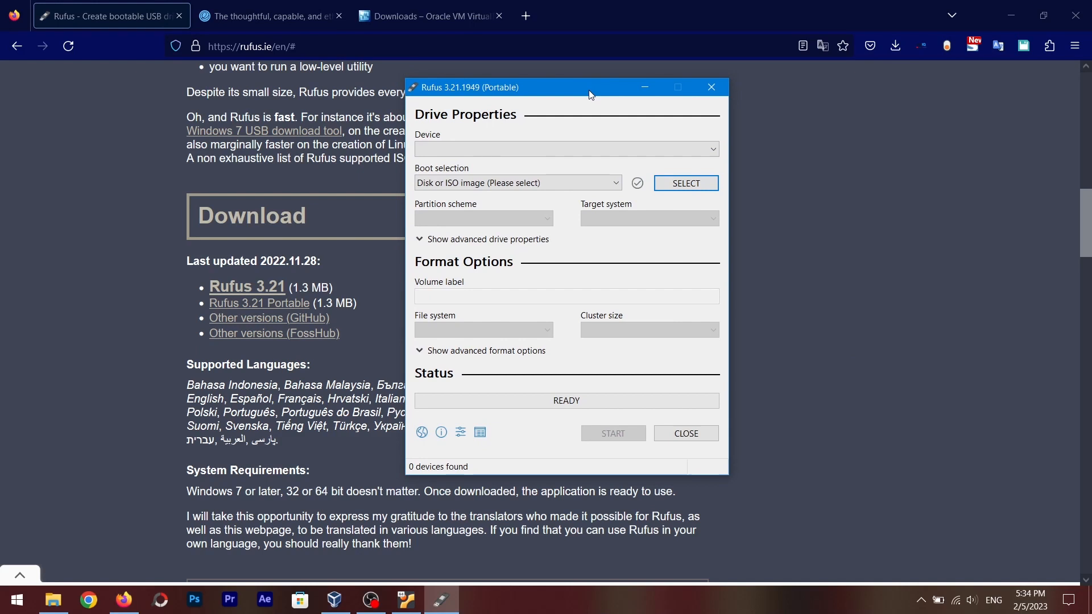
{"action": "left_click_drag", "start_coordinate": [590, 95], "coordinate": [593, 96]}
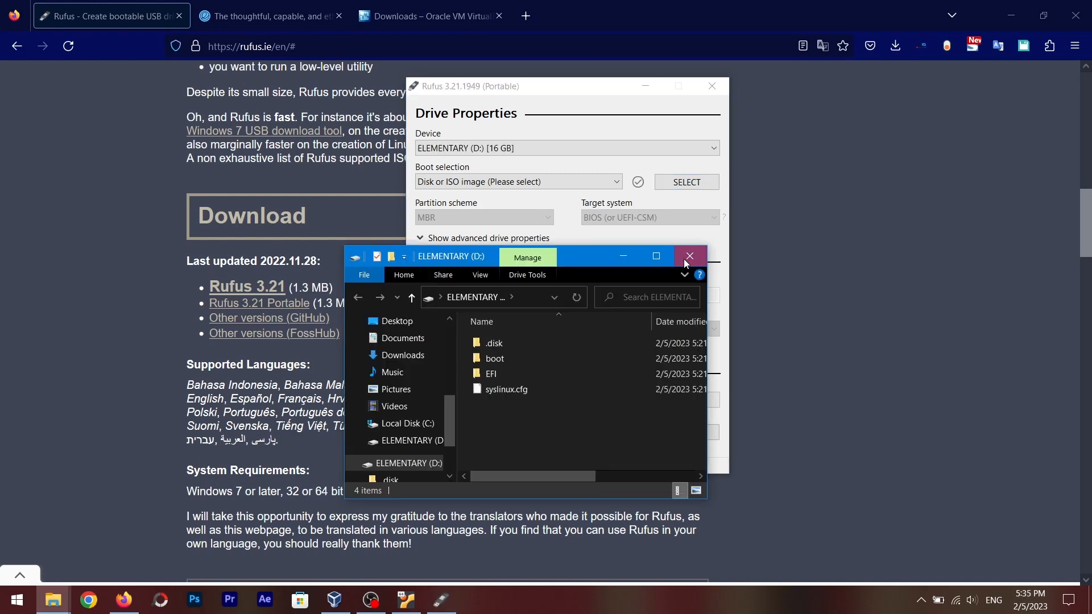
Select the ELEMENTARY (D:) 16 GB USB drive as the target device in Rufus
{"action": "left_click", "coordinate": [688, 254]}
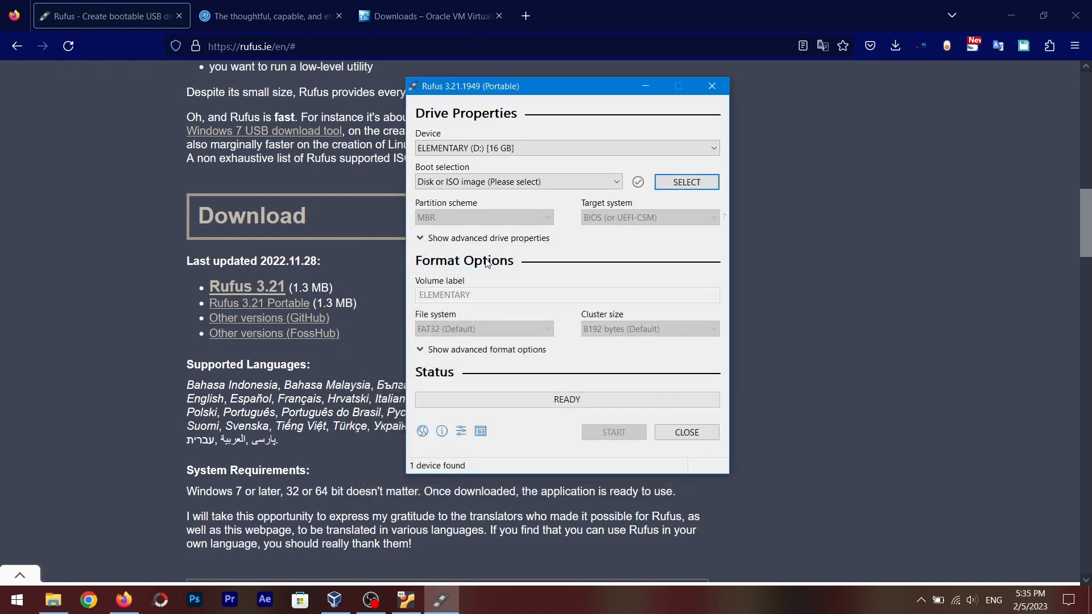
{"action": "left_click_drag", "start_coordinate": [581, 87], "coordinate": [526, 97]}
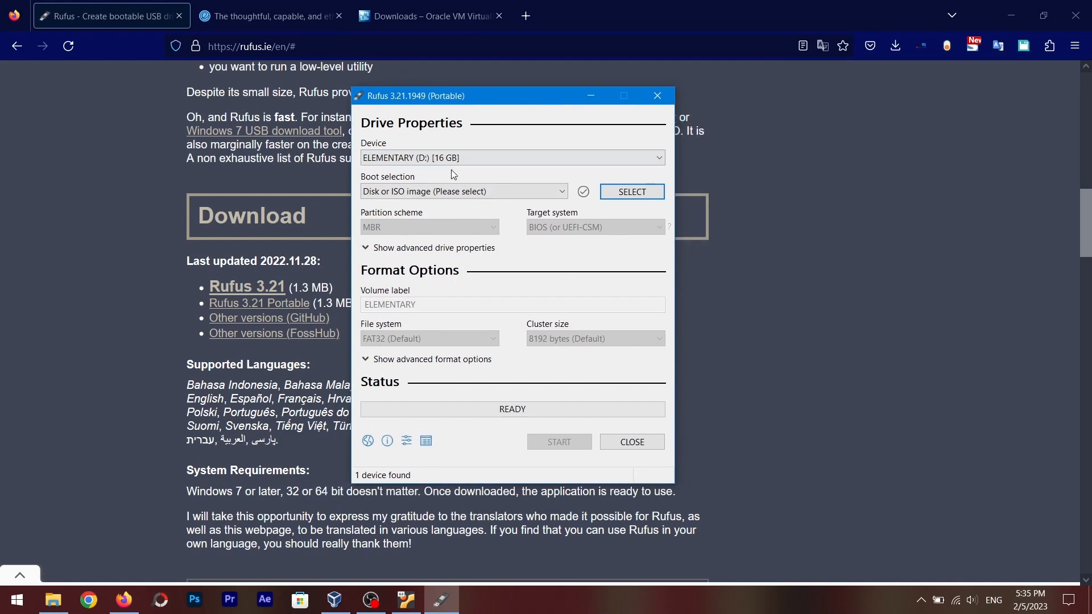
{"action": "left_click", "coordinate": [499, 156]}
{"action": "left_click", "coordinate": [518, 151]}
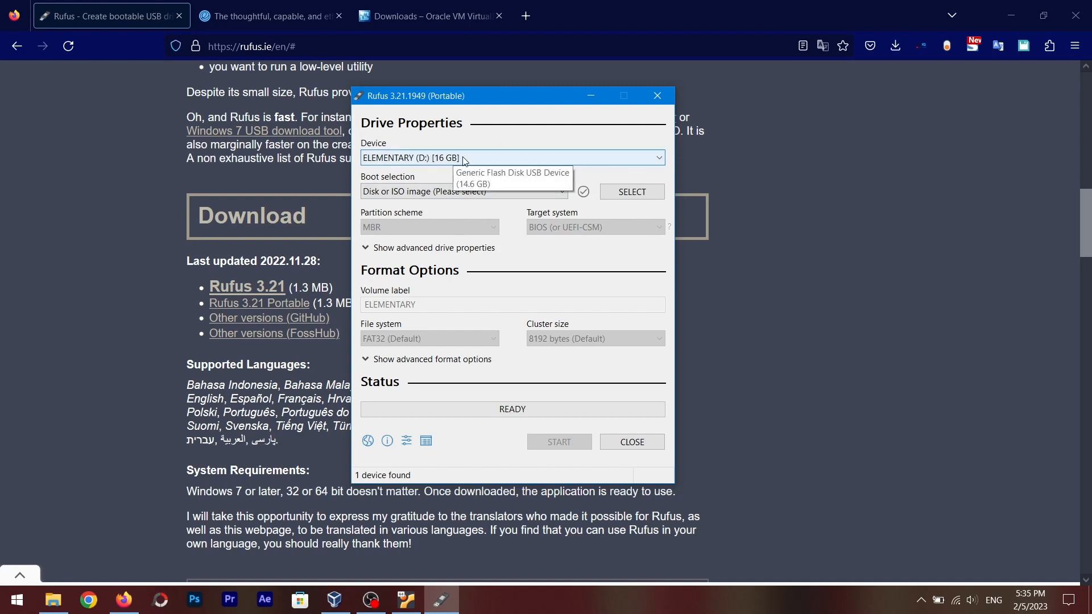
{"action": "left_click_drag", "start_coordinate": [502, 98], "coordinate": [517, 96]}
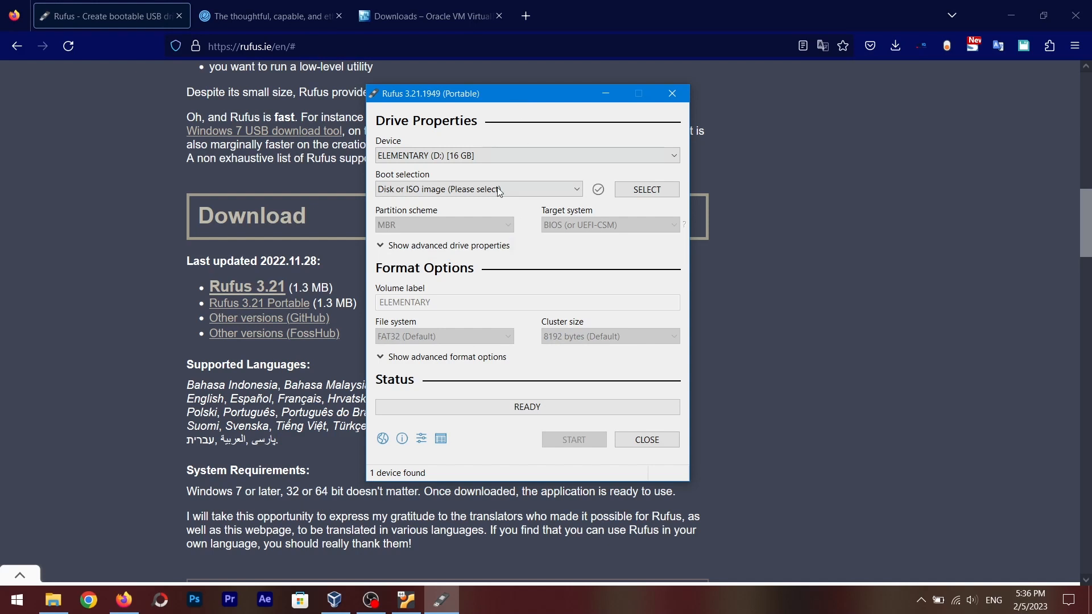
Load the elementaryos-7.0-stable ISO as the boot image and start writing it to the USB drive, confirming the prompts
{"action": "left_click", "coordinate": [406, 600]}
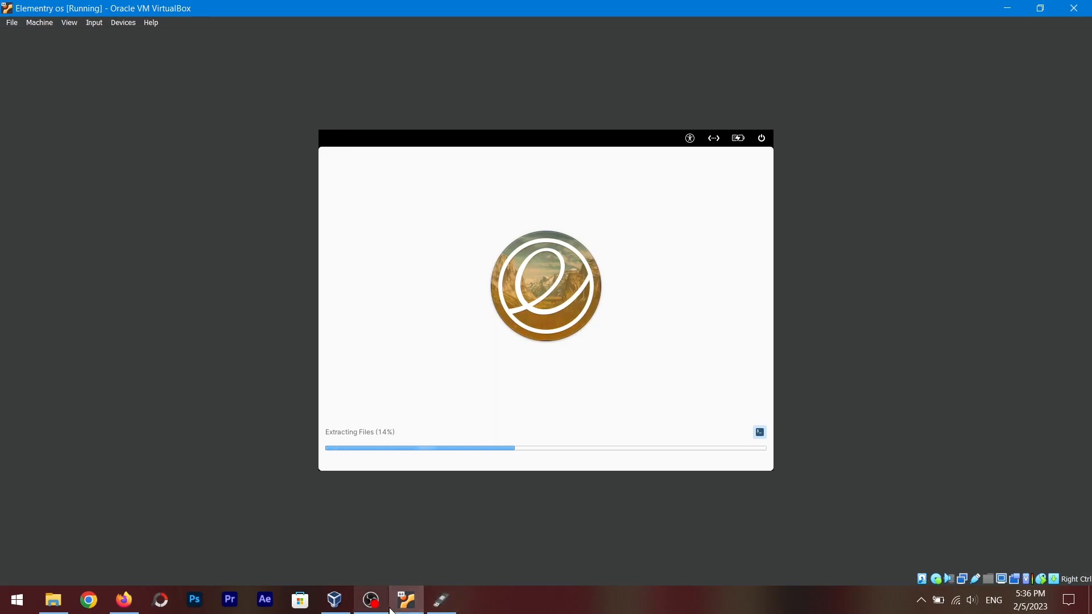
{"action": "left_click", "coordinate": [442, 598]}
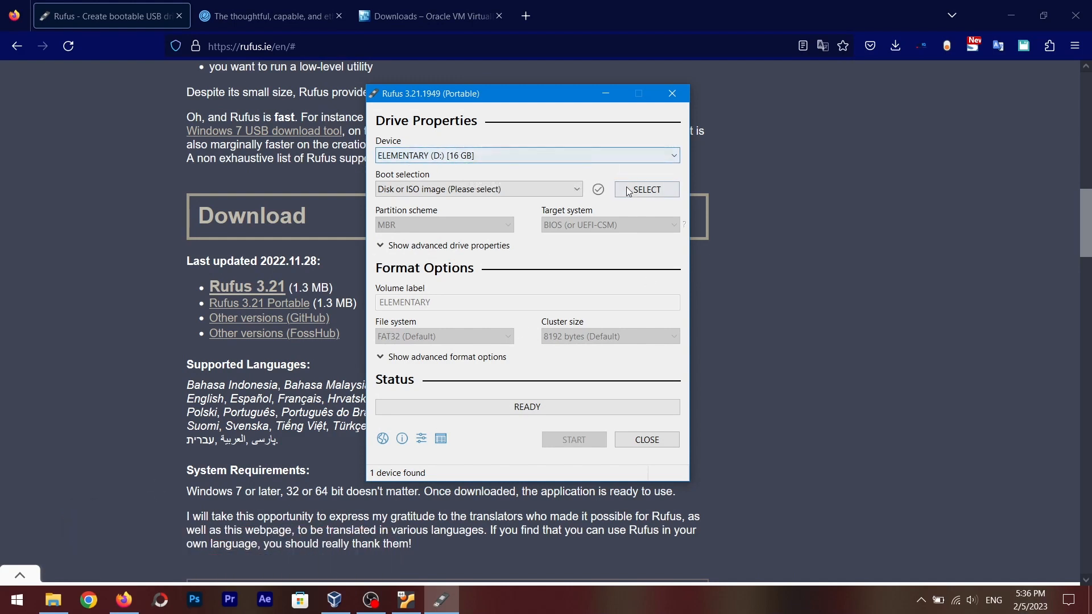
{"action": "left_click", "coordinate": [646, 189]}
{"action": "double_click", "coordinate": [534, 345]}
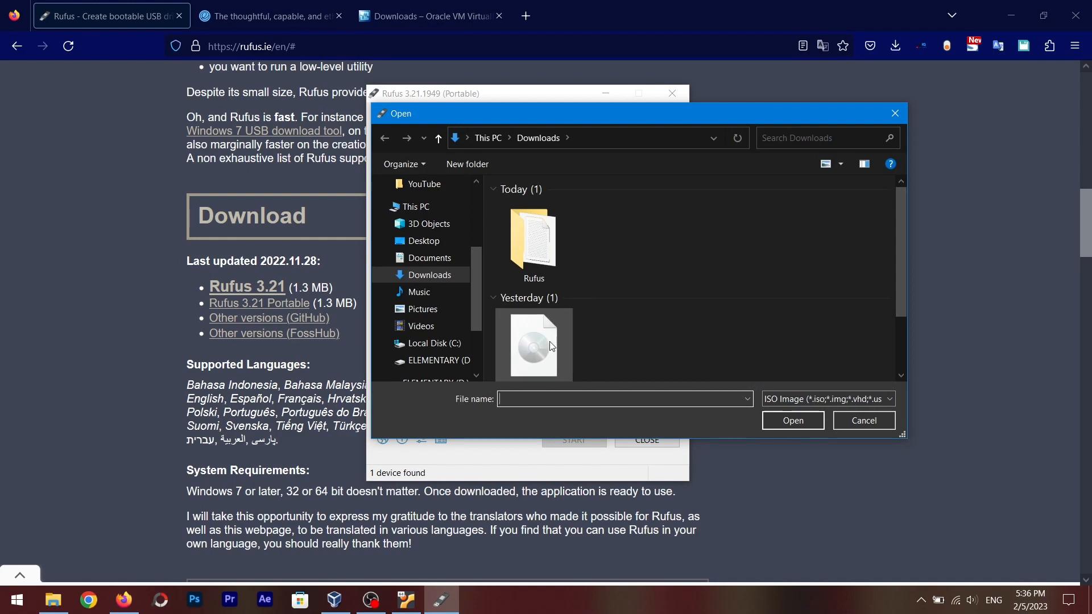
{"action": "left_click", "coordinate": [587, 466]}
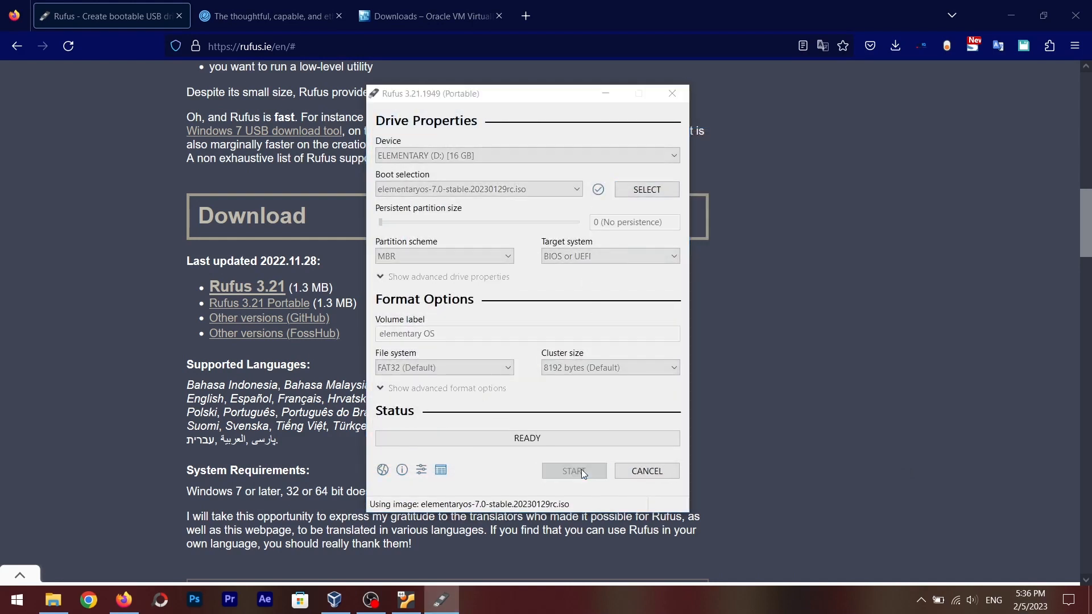
{"action": "left_click", "coordinate": [594, 409]}
{"action": "left_click", "coordinate": [592, 356]}
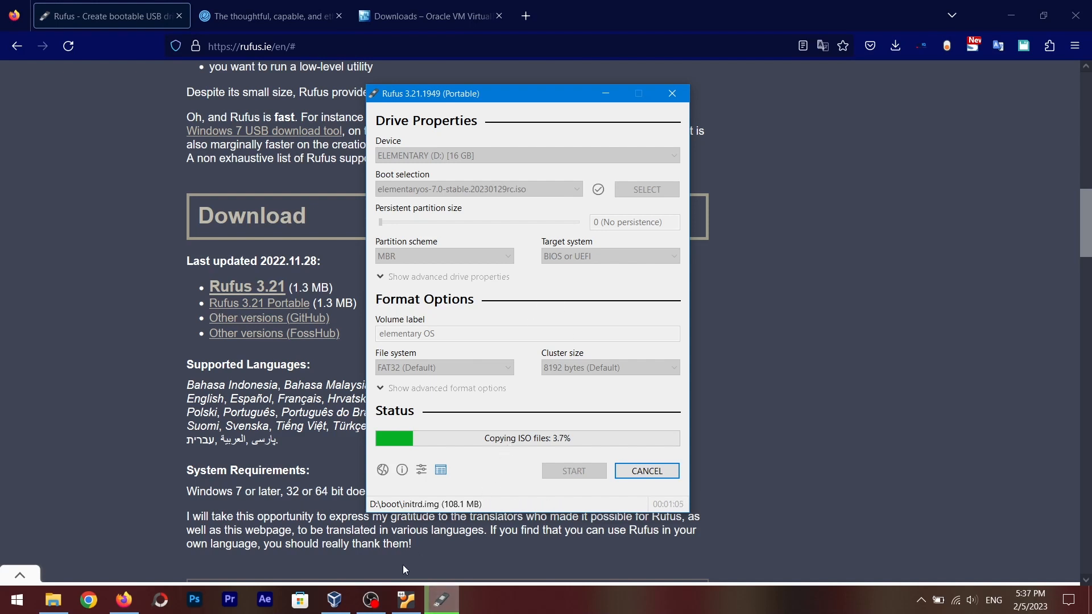
Return to the virtual machine and remove the installation disc from its optical drive when installation finishes
{"action": "left_click", "coordinate": [406, 600]}
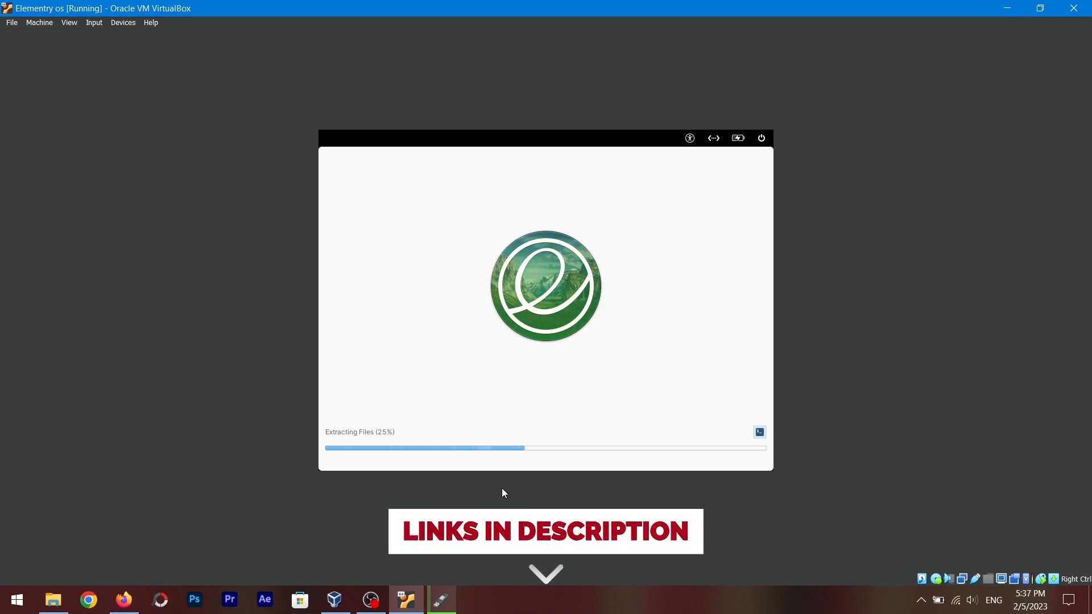
{"action": "left_click", "coordinate": [760, 432]}
{"action": "left_click", "coordinate": [760, 433]}
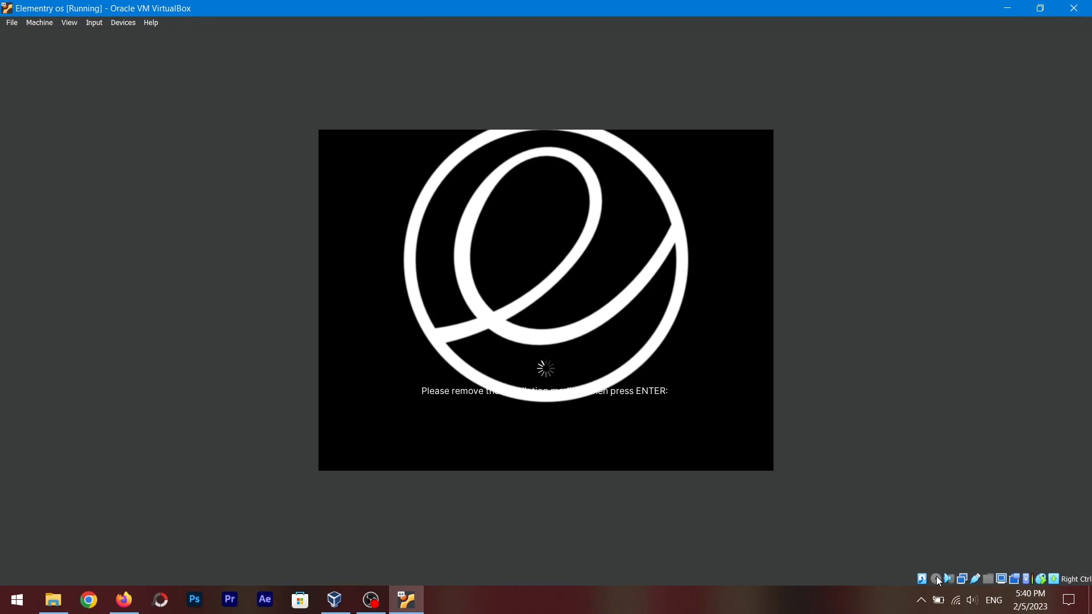
{"action": "left_click", "coordinate": [936, 579]}
{"action": "left_click", "coordinate": [913, 432]}
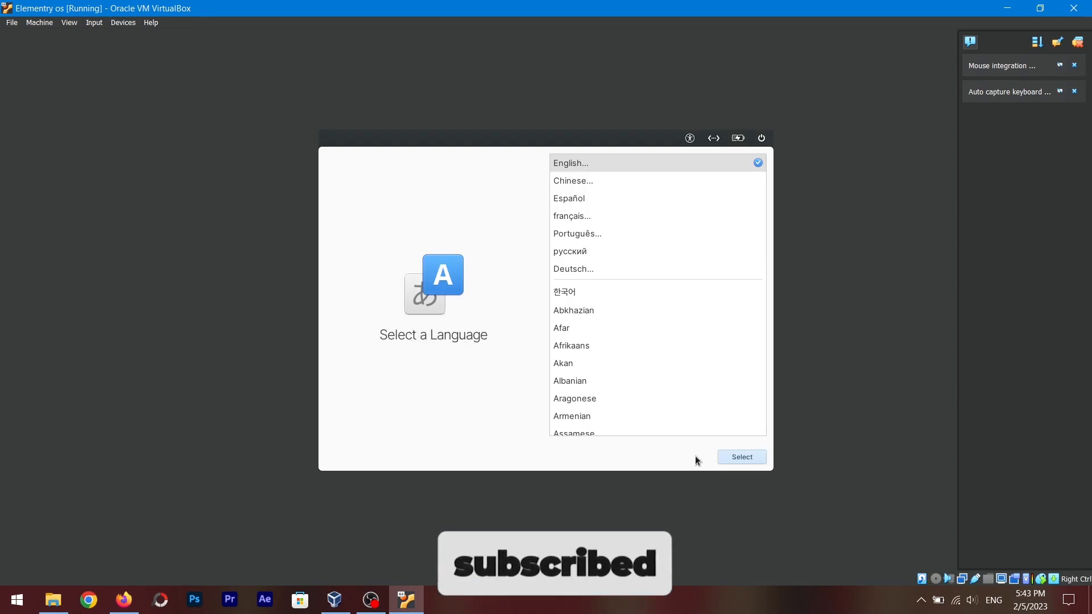
Confirm English as the language and accept the keyboard layout in the first-boot setup
{"action": "left_click", "coordinate": [724, 458]}
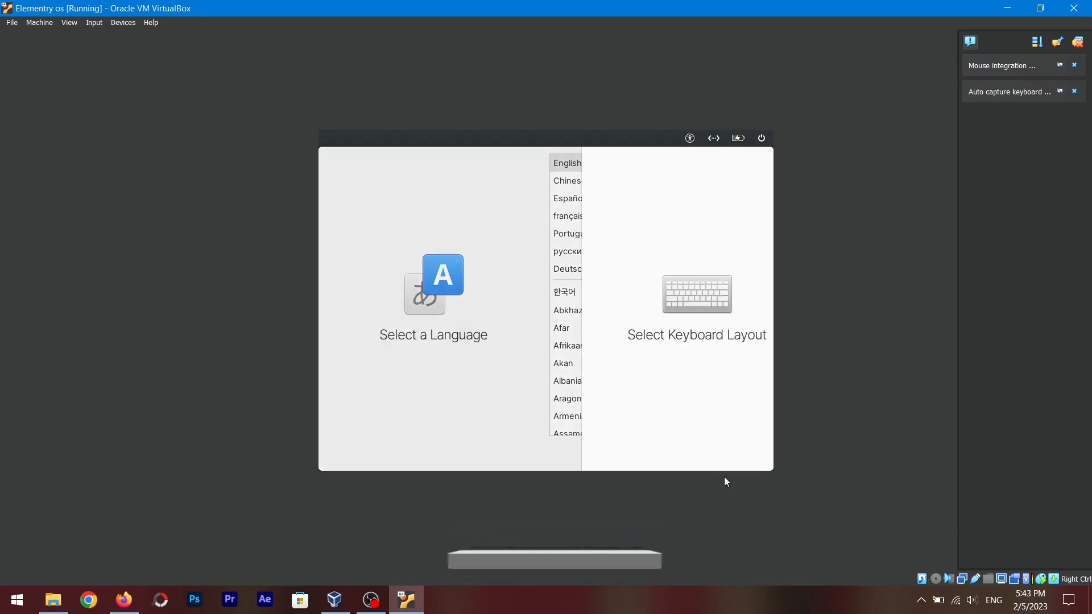
{"action": "left_click", "coordinate": [736, 459]}
{"action": "left_click", "coordinate": [743, 458]}
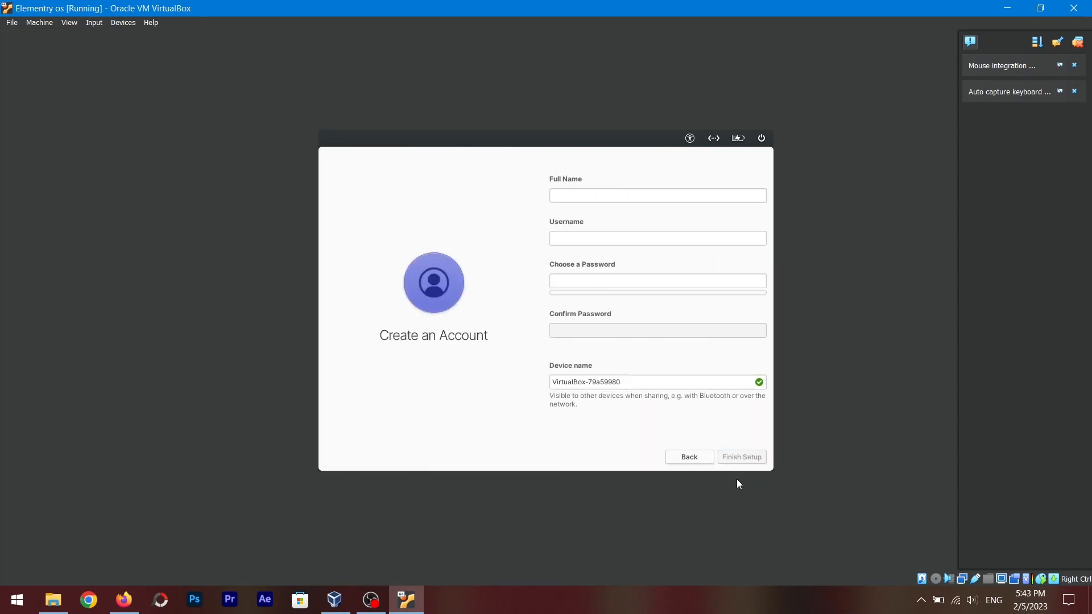
Enter the account's full name, then choose and confirm the account password
{"action": "left_click", "coordinate": [639, 197]}
{"action": "type", "text": "supergeek"}
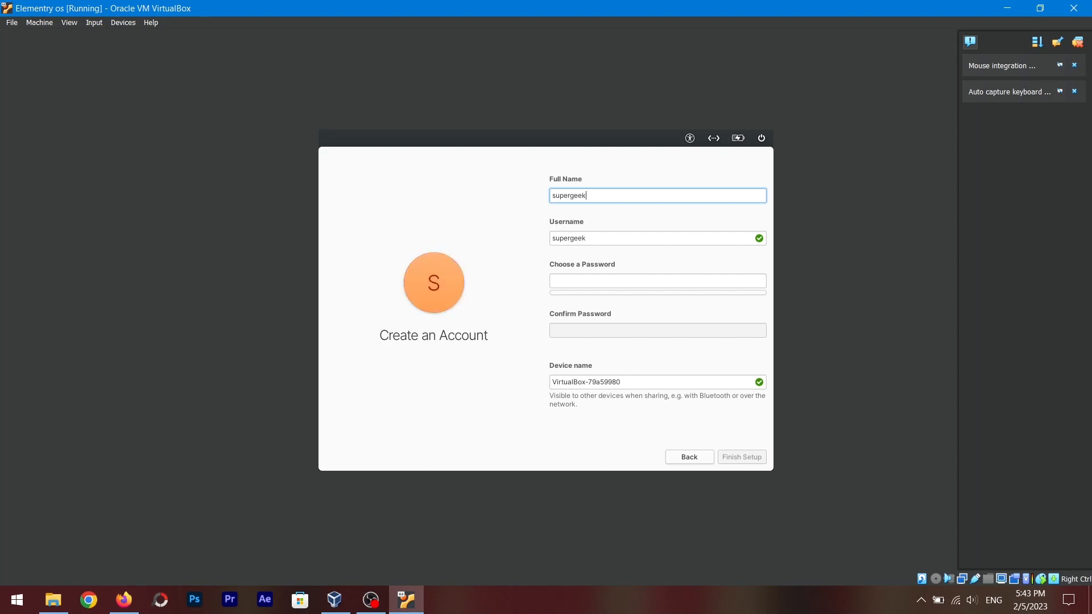
{"action": "left_click", "coordinate": [609, 282]}
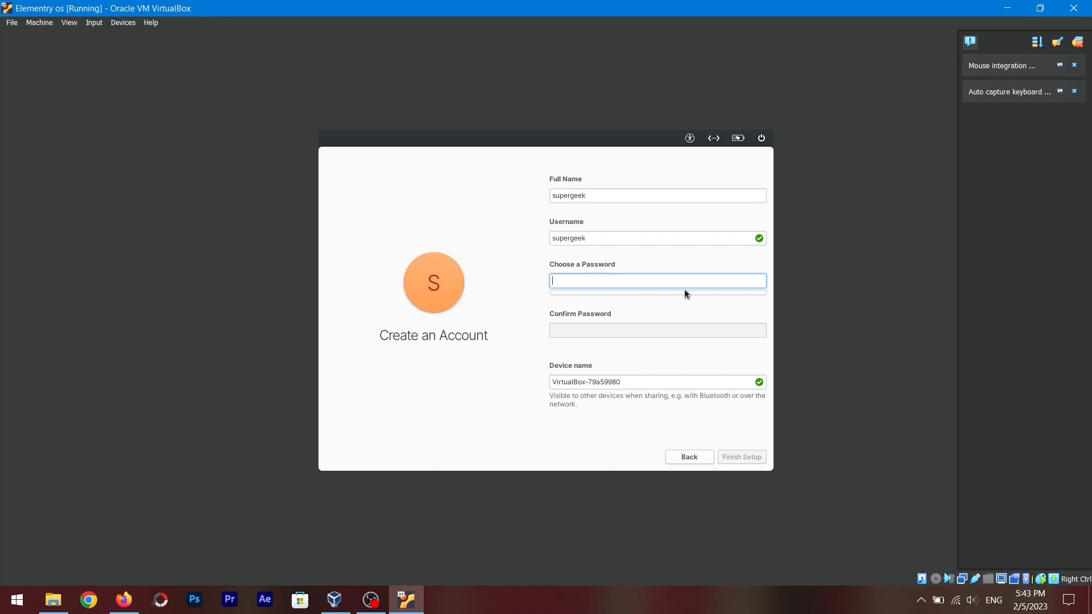
{"action": "type", "text": "11●●●●●●●●"}
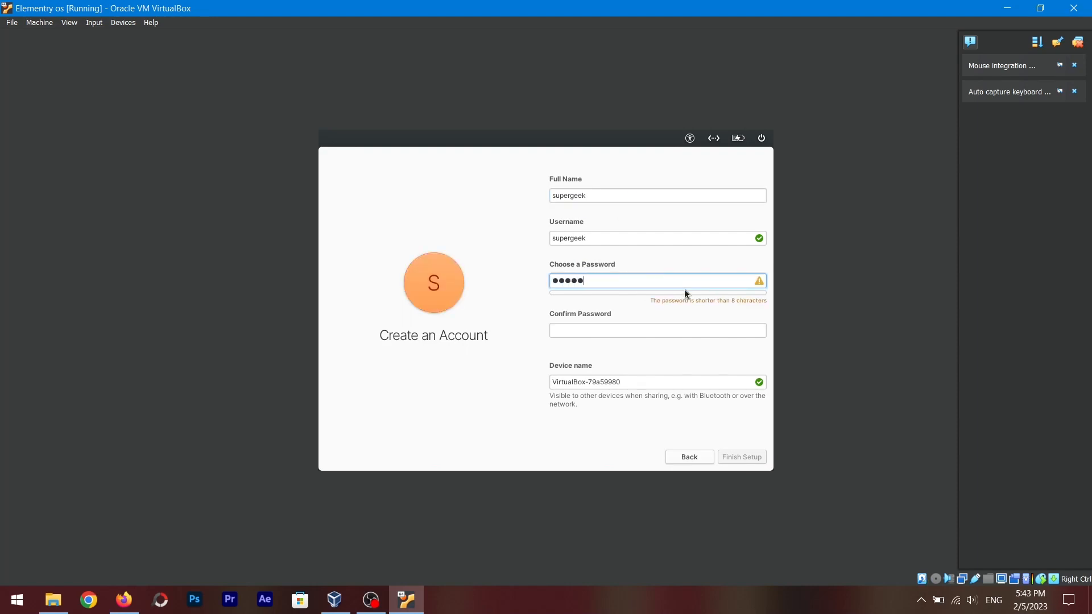
{"action": "left_click", "coordinate": [696, 334]}
{"action": "type", "text": "11"}
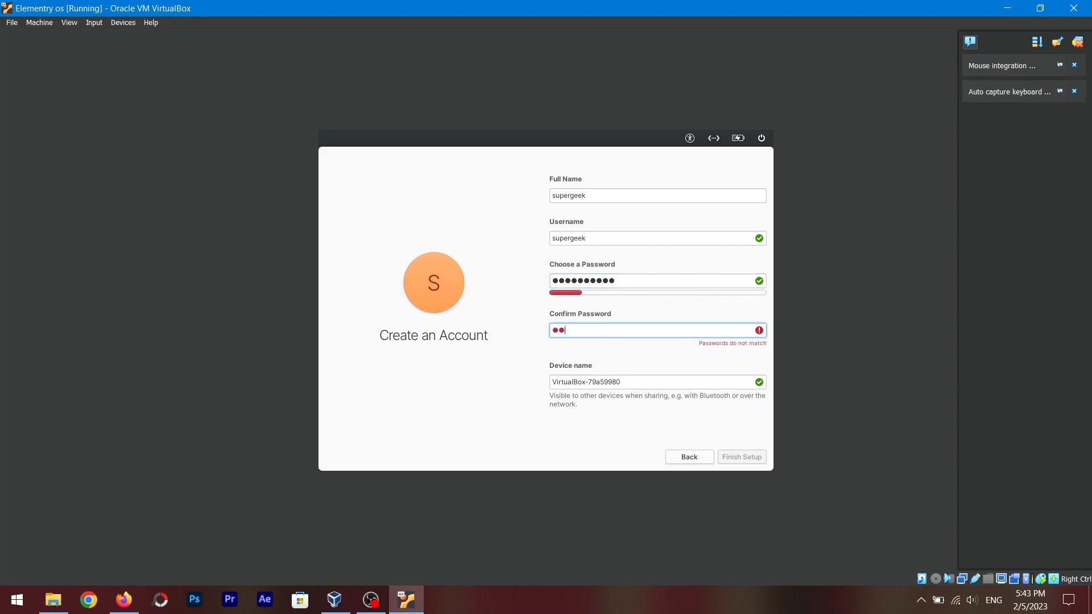
{"action": "type", "text": "●●●●●●●●"}
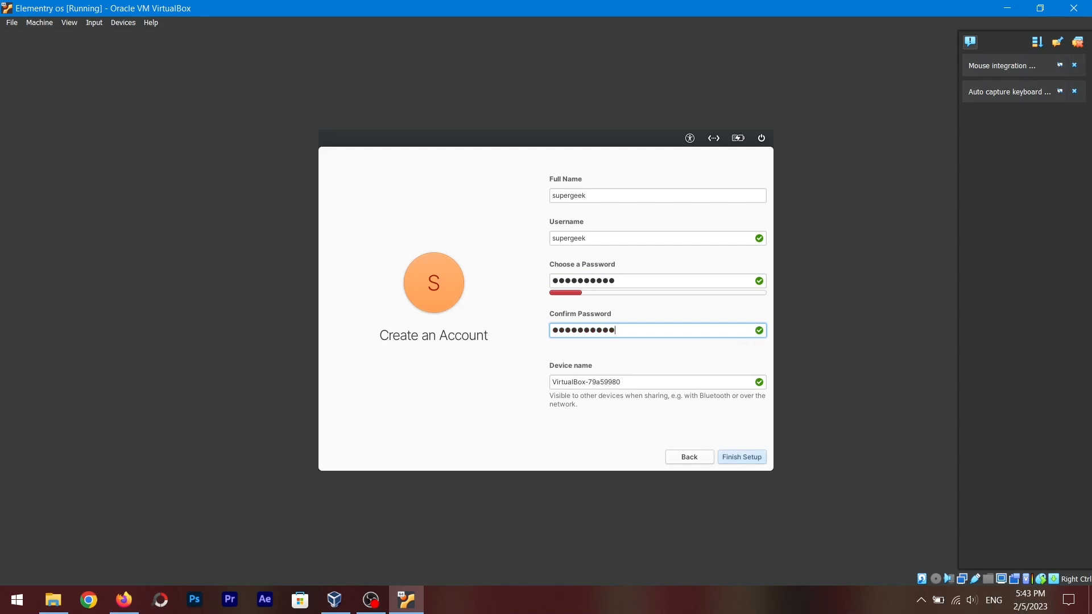
Edit the device name and finish the account setup
{"action": "key", "text": "Tab"}
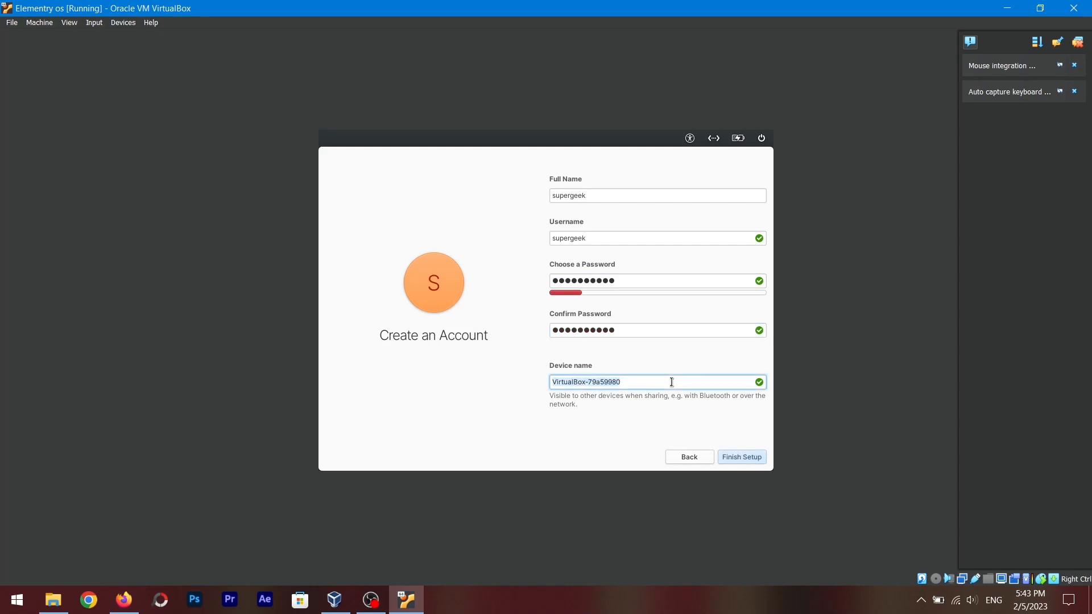
{"action": "type", "text": "supergeek"}
{"action": "left_click", "coordinate": [741, 458]}
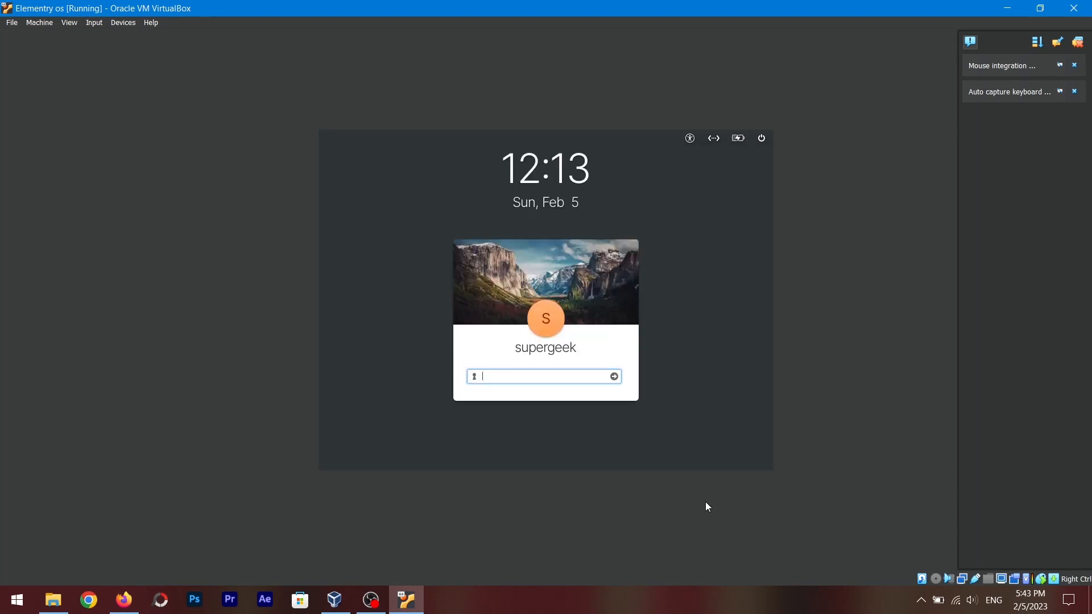
Log in on the lock screen by entering the account password
{"action": "type", "text": "********"}
{"action": "key", "text": "Return"}
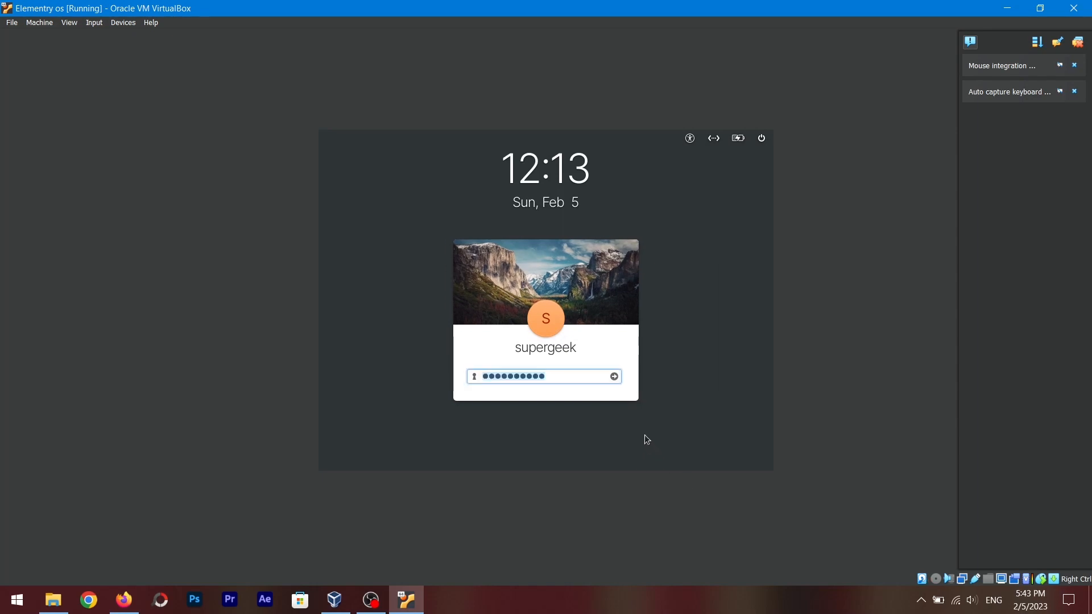
{"action": "key", "text": "BackSpace"}
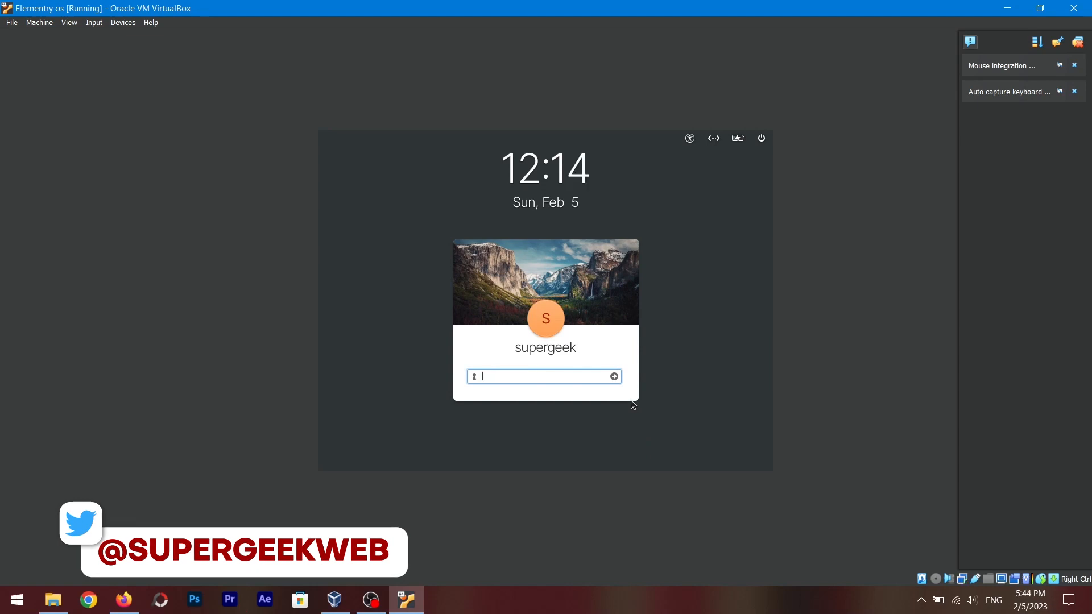
{"action": "type", "text": "*****"}
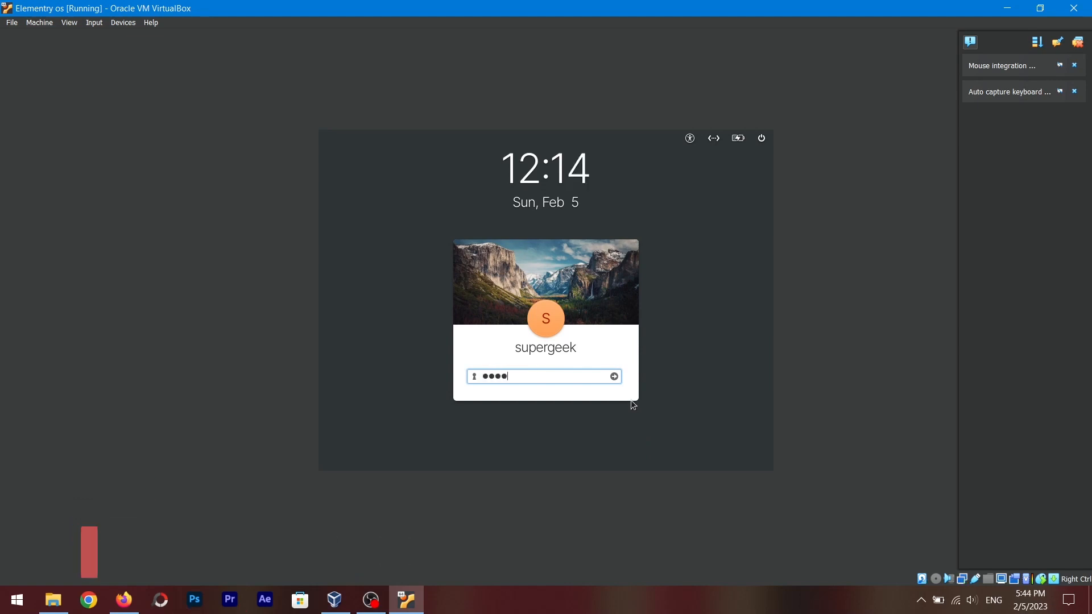
{"action": "type", "text": "*****"}
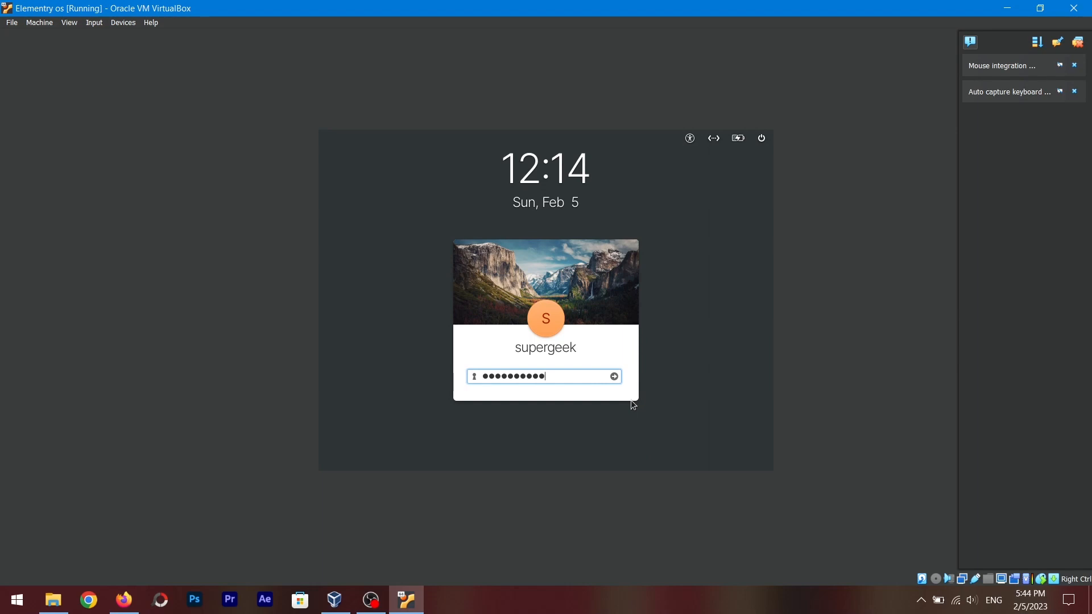
{"action": "key", "text": "Return"}
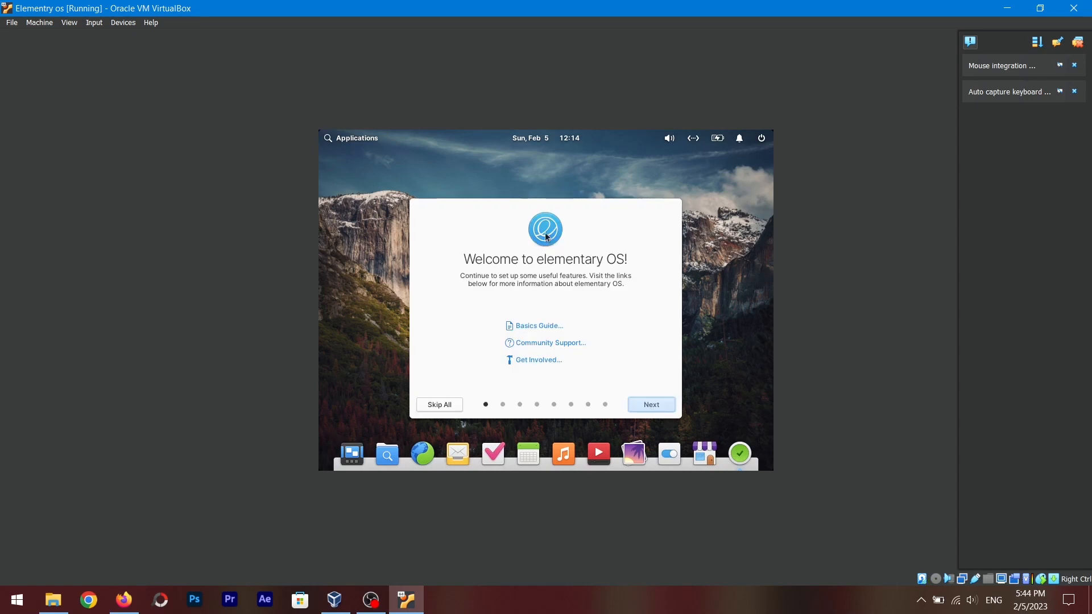
Step through the elementary OS welcome tour and get started
{"action": "left_click", "coordinate": [656, 407]}
{"action": "left_click", "coordinate": [655, 407]}
{"action": "left_click", "coordinate": [655, 406]}
{"action": "left_click", "coordinate": [655, 404]}
{"action": "left_click", "coordinate": [657, 405]}
{"action": "left_click", "coordinate": [657, 407]}
{"action": "left_click", "coordinate": [657, 404]}
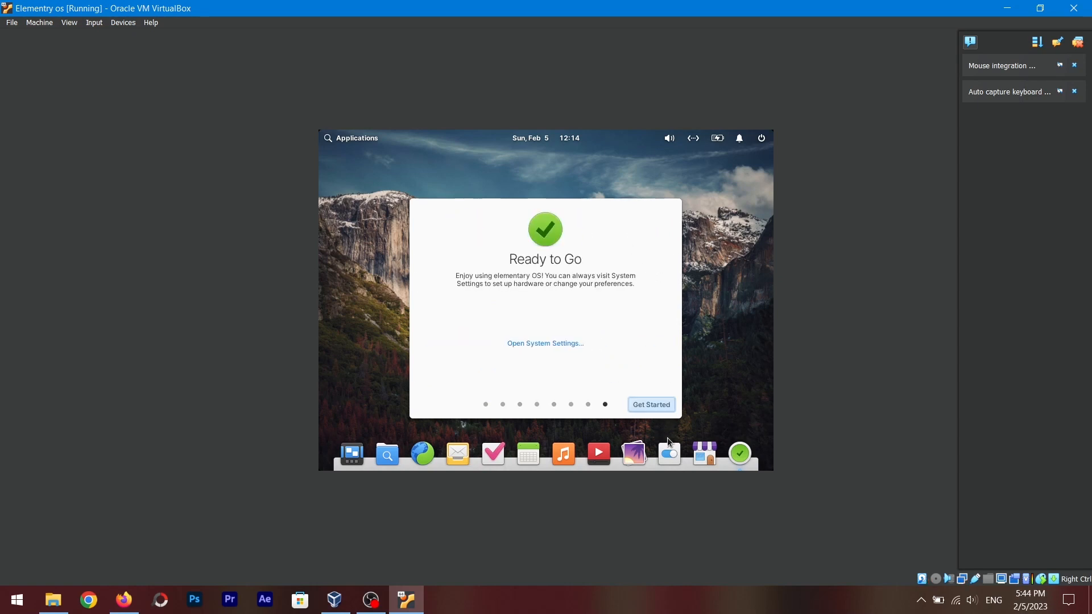
{"action": "left_click", "coordinate": [653, 405]}
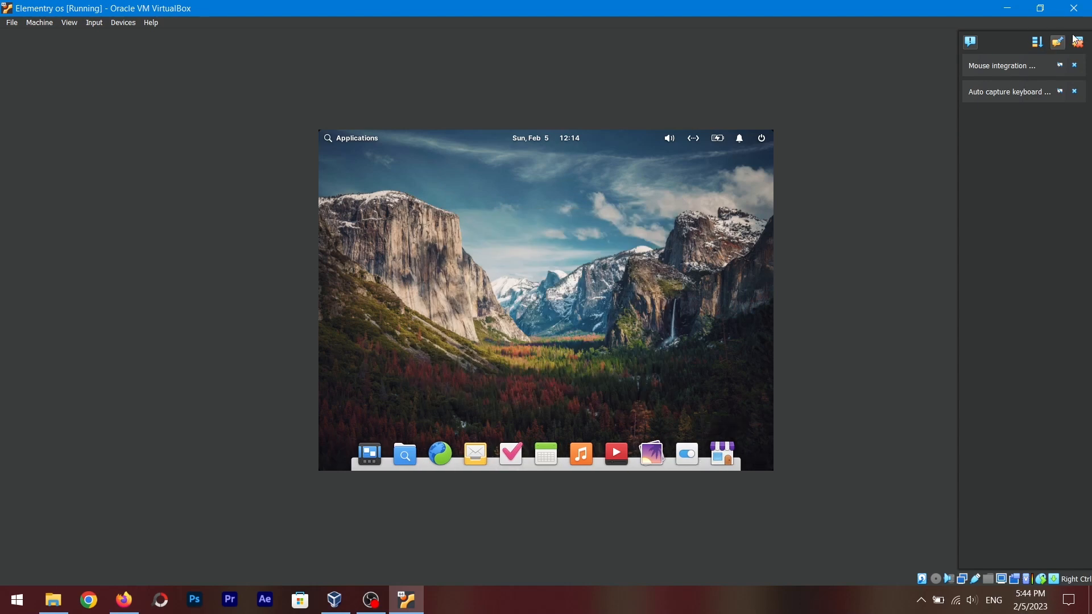
Dismiss the VirtualBox notification pop-ups beside the VM window
{"action": "left_click", "coordinate": [1075, 66]}
{"action": "left_click", "coordinate": [1074, 65]}
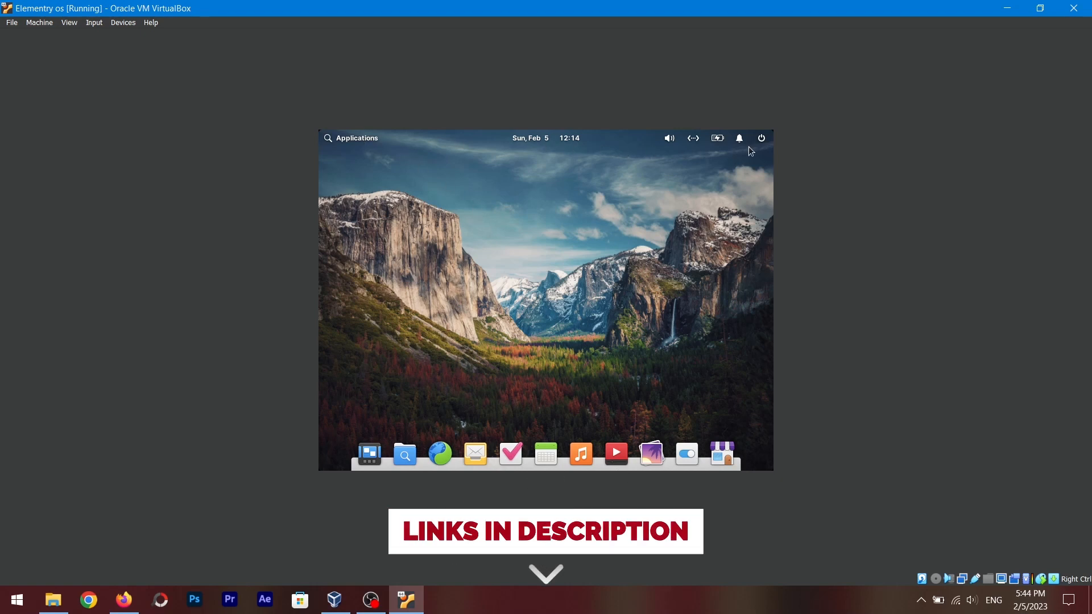
Browse the Applications menu and the panel's date, network and sound indicators
{"action": "left_click", "coordinate": [354, 138]}
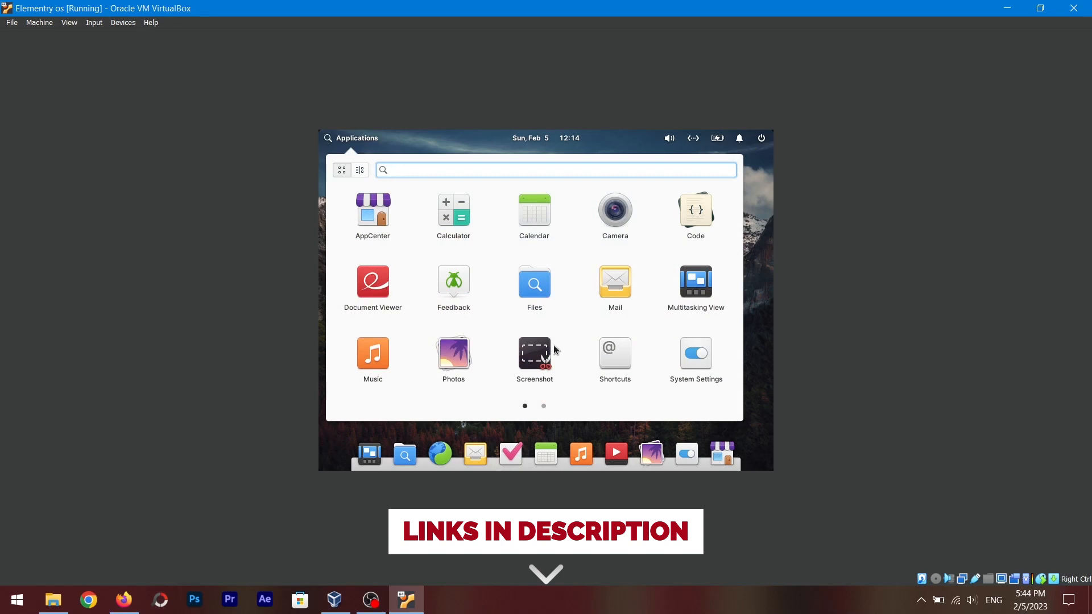
{"action": "left_click", "coordinate": [545, 138]}
{"action": "left_click", "coordinate": [545, 138]}
{"action": "left_click", "coordinate": [693, 139]}
{"action": "left_click", "coordinate": [694, 140]}
{"action": "left_click", "coordinate": [694, 141]}
{"action": "left_click", "coordinate": [670, 140]}
{"action": "left_click", "coordinate": [671, 142]}
{"action": "left_click", "coordinate": [670, 140]}
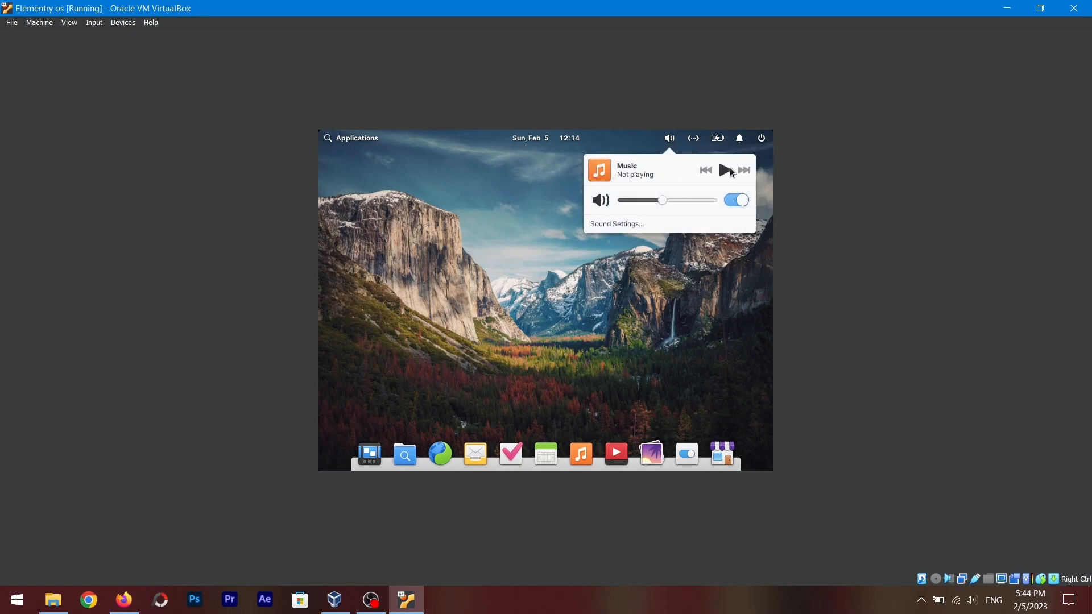
Turn on Show Percentage in the panel's battery indicator
{"action": "left_click", "coordinate": [719, 138]}
{"action": "left_click", "coordinate": [718, 138]}
{"action": "left_click", "coordinate": [719, 139]}
{"action": "left_click", "coordinate": [719, 144]}
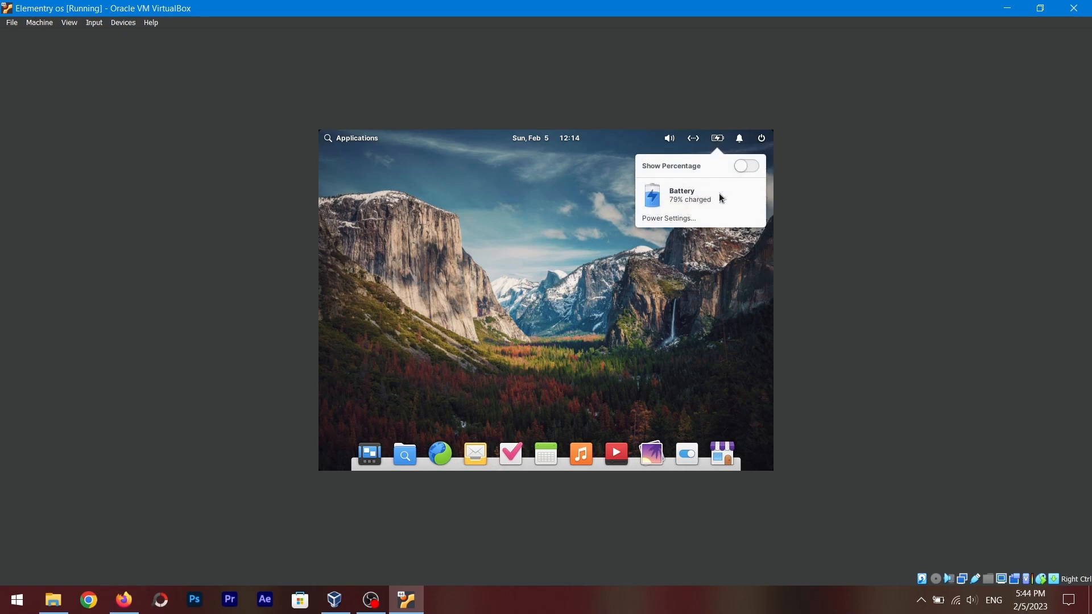
{"action": "left_click", "coordinate": [746, 166]}
Open the notifications and power indicators in the panel
{"action": "left_click", "coordinate": [741, 140]}
{"action": "left_click", "coordinate": [742, 144]}
{"action": "left_click", "coordinate": [742, 144]}
{"action": "left_click", "coordinate": [746, 147]}
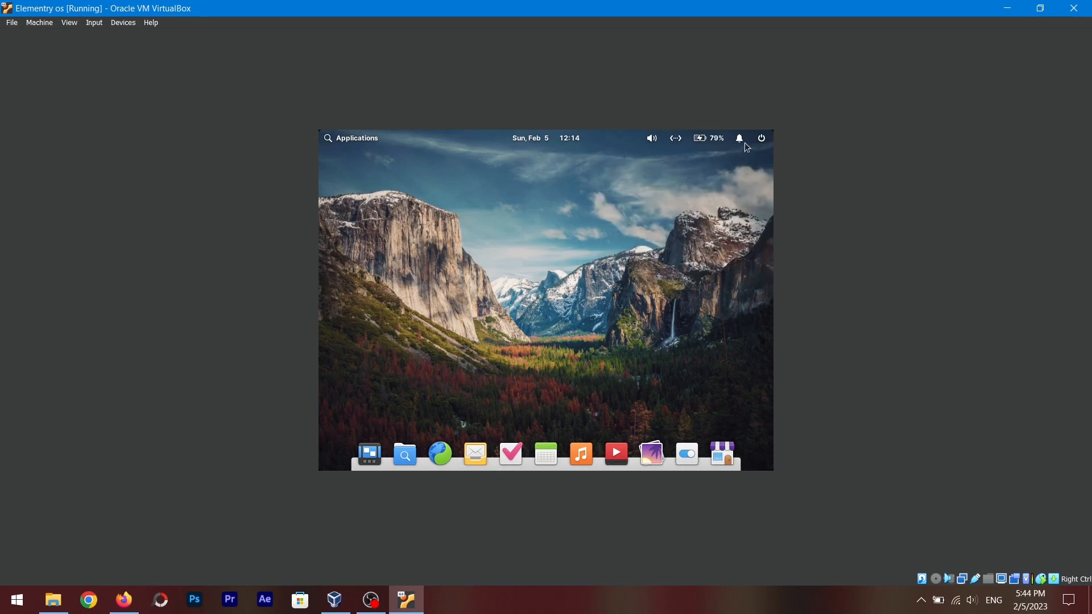
{"action": "left_click", "coordinate": [762, 140]}
{"action": "left_click", "coordinate": [489, 312]}
Open Display Settings from the desktop's context menu
{"action": "right_click", "coordinate": [524, 259]}
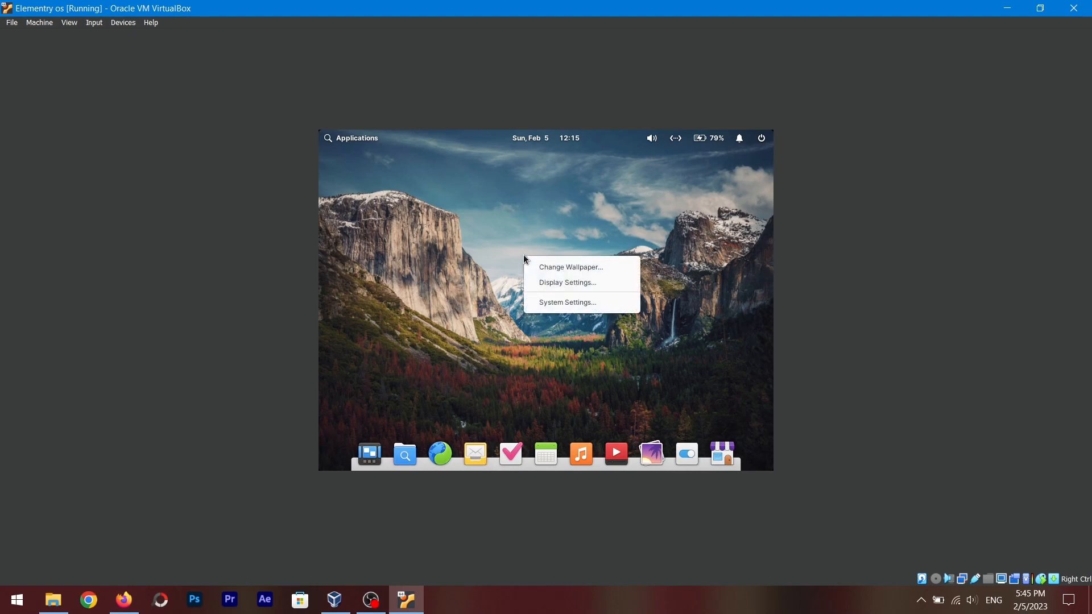
{"action": "left_click", "coordinate": [556, 282]}
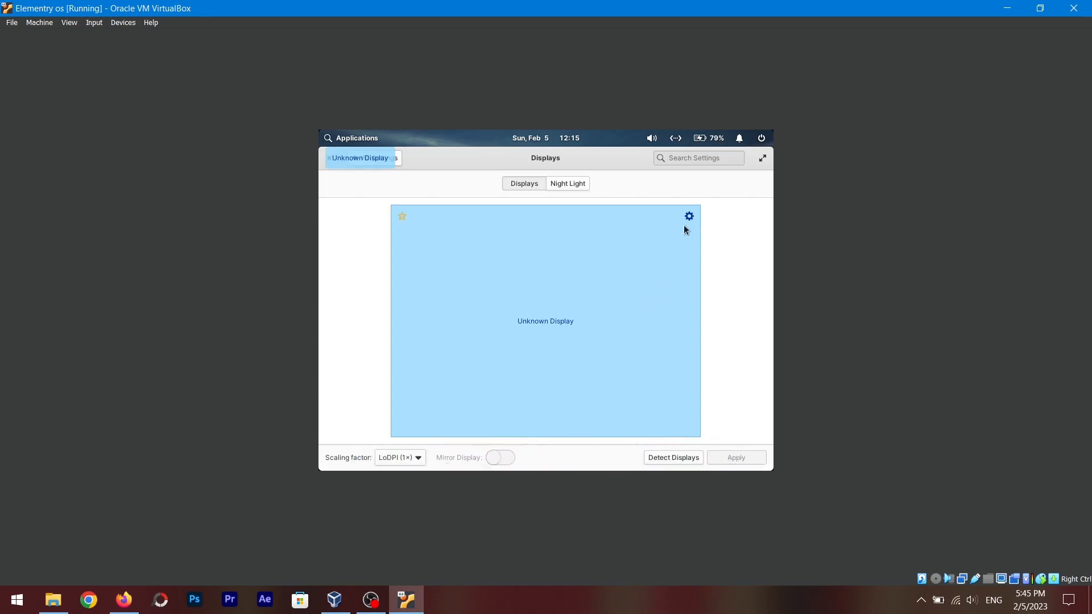
Set the display resolution to 1440 × 900, apply it, keep the new settings and close Display Settings
{"action": "left_click", "coordinate": [688, 218]}
{"action": "left_click", "coordinate": [698, 266]}
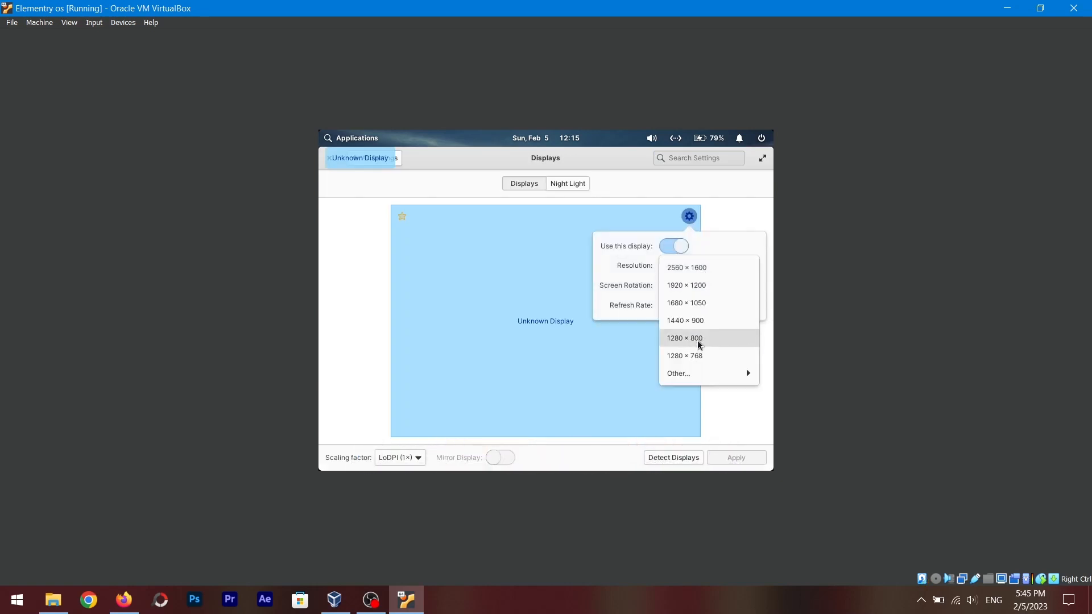
{"action": "left_click", "coordinate": [715, 322]}
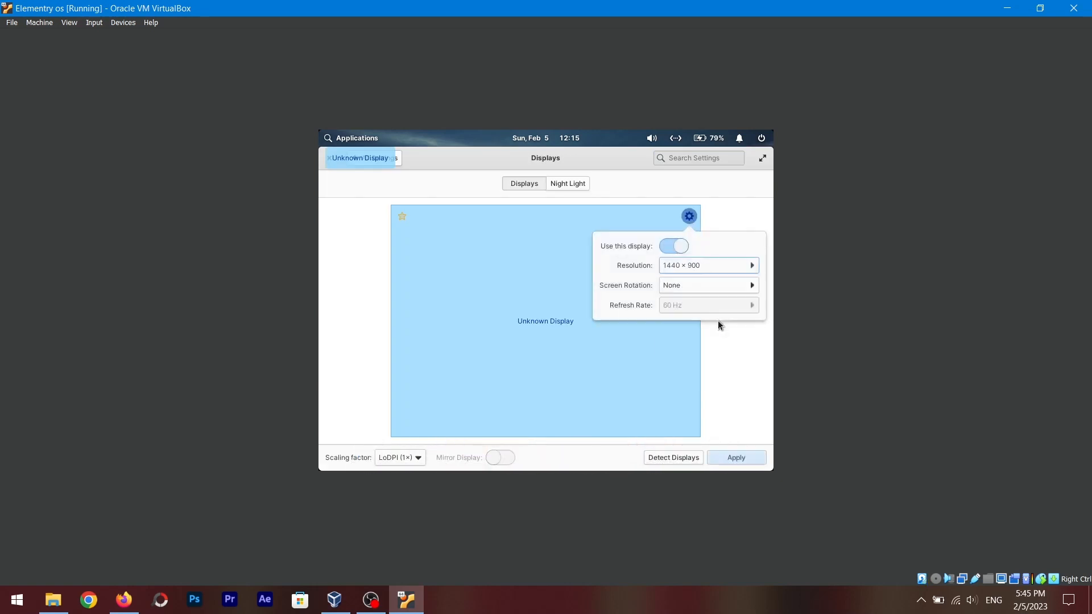
{"action": "left_click", "coordinate": [732, 462]}
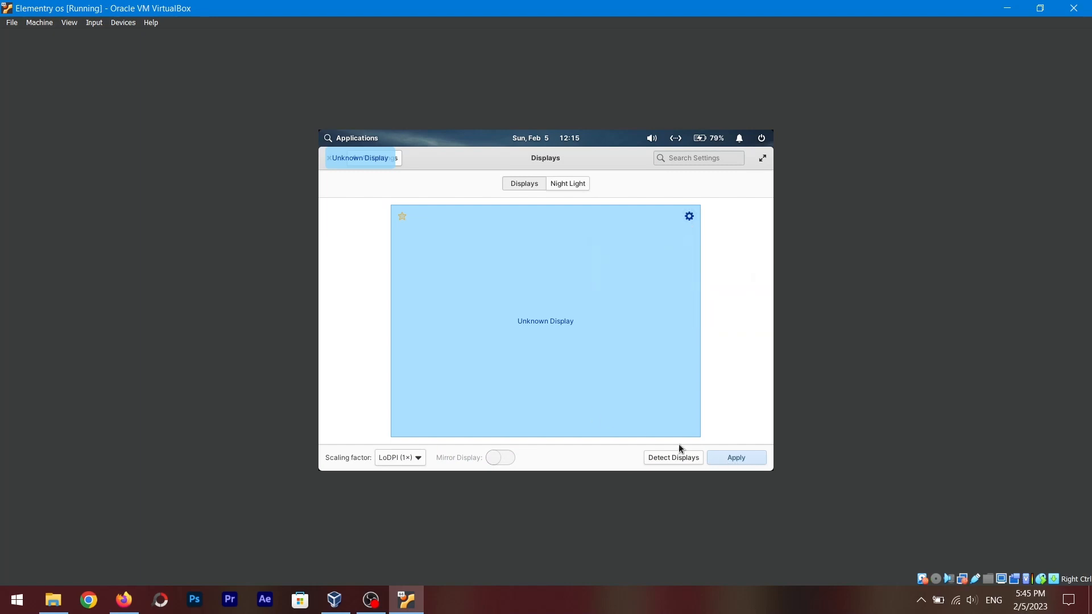
{"action": "left_click", "coordinate": [737, 458]}
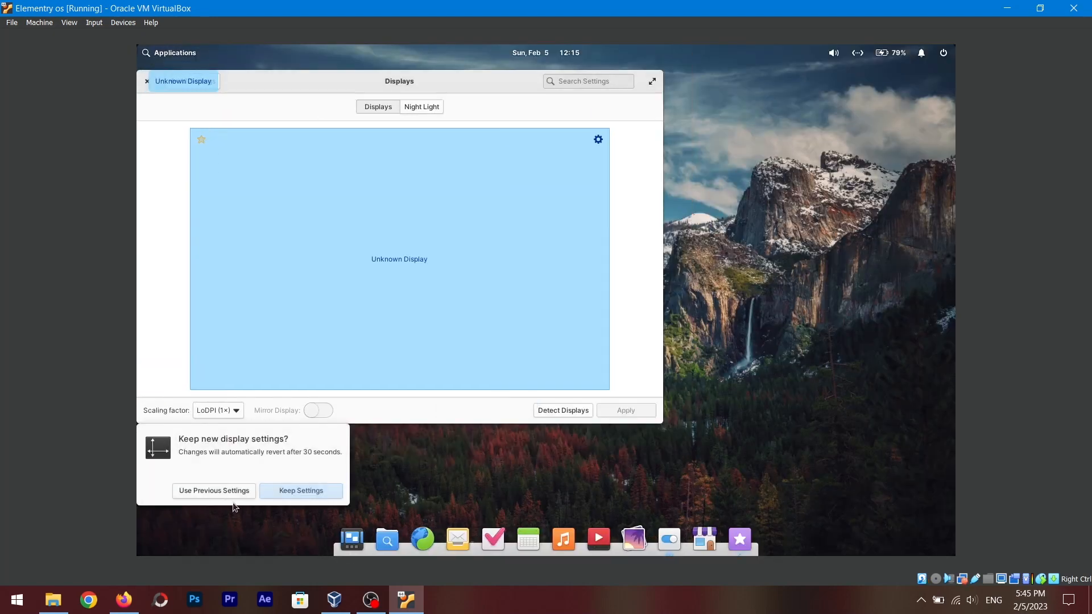
{"action": "left_click", "coordinate": [281, 495]}
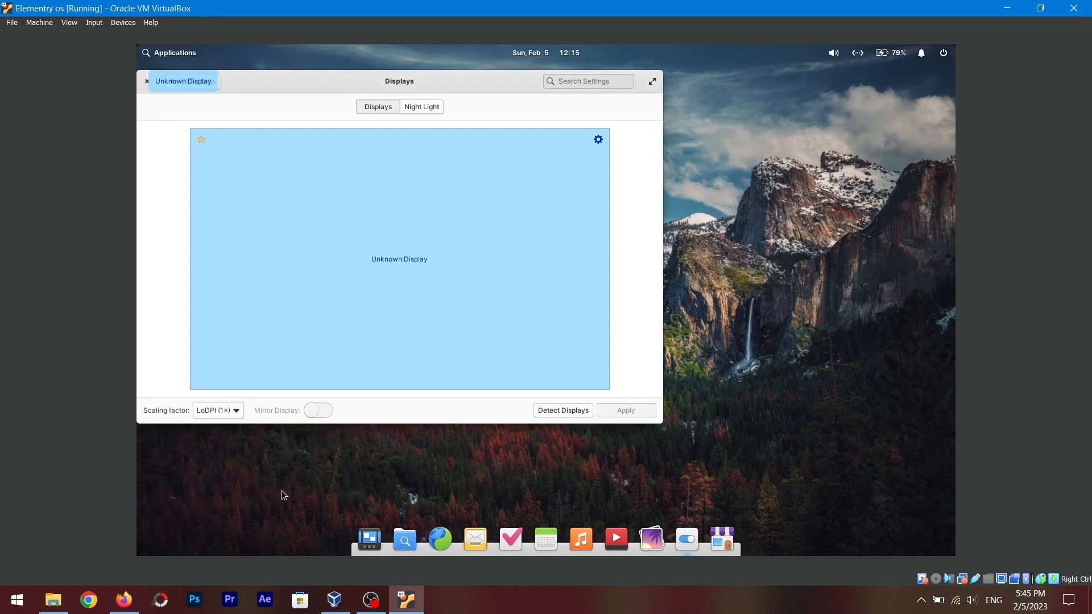
{"action": "left_click", "coordinate": [146, 81]}
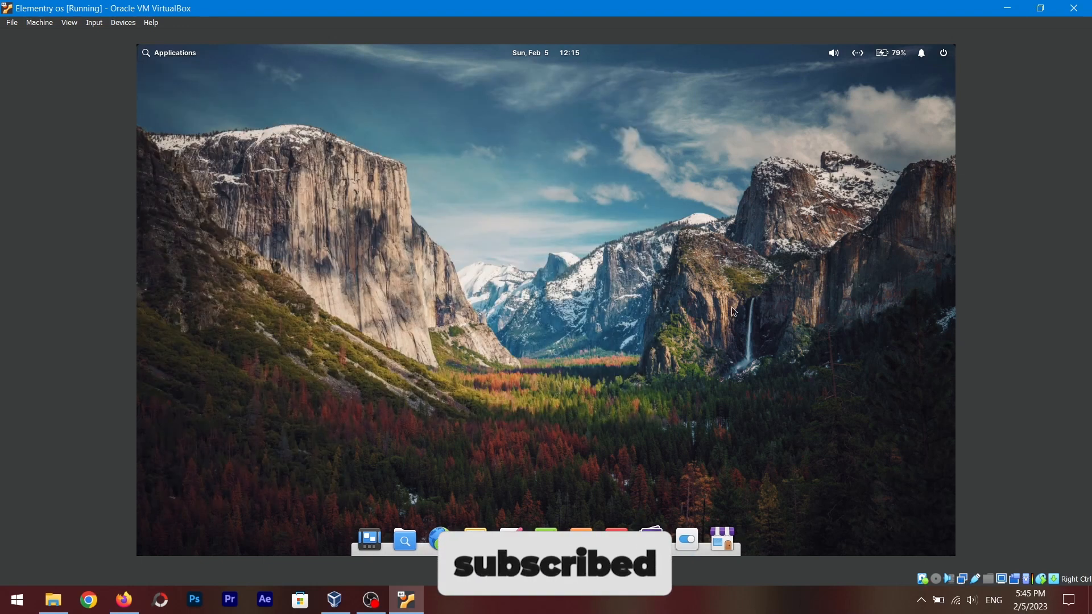
Switch the virtual machine window to full-screen mode
{"action": "left_click", "coordinate": [94, 22]}
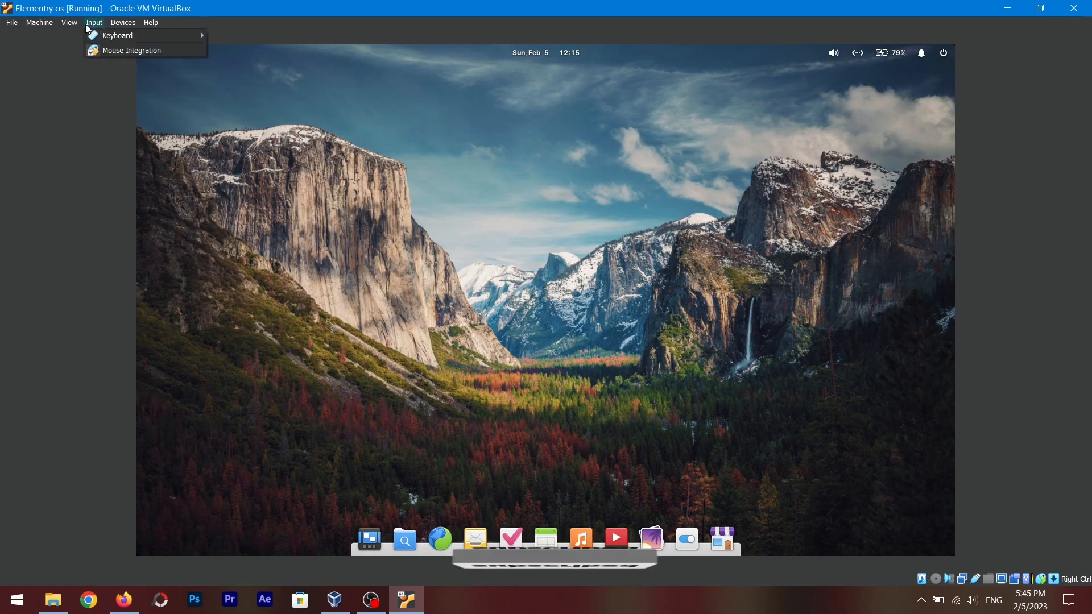
{"action": "left_click", "coordinate": [76, 34]}
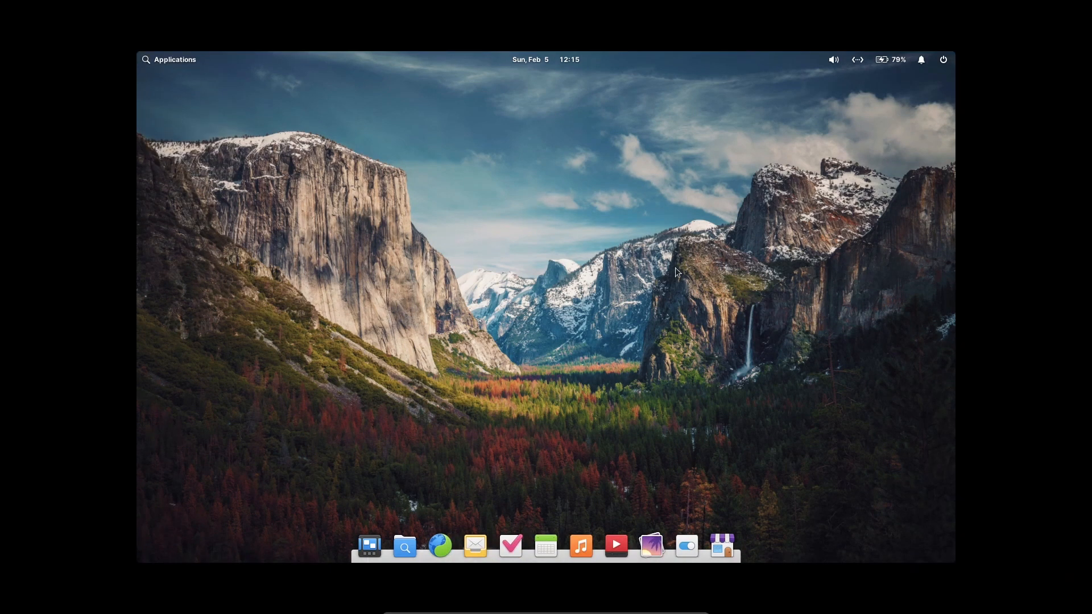